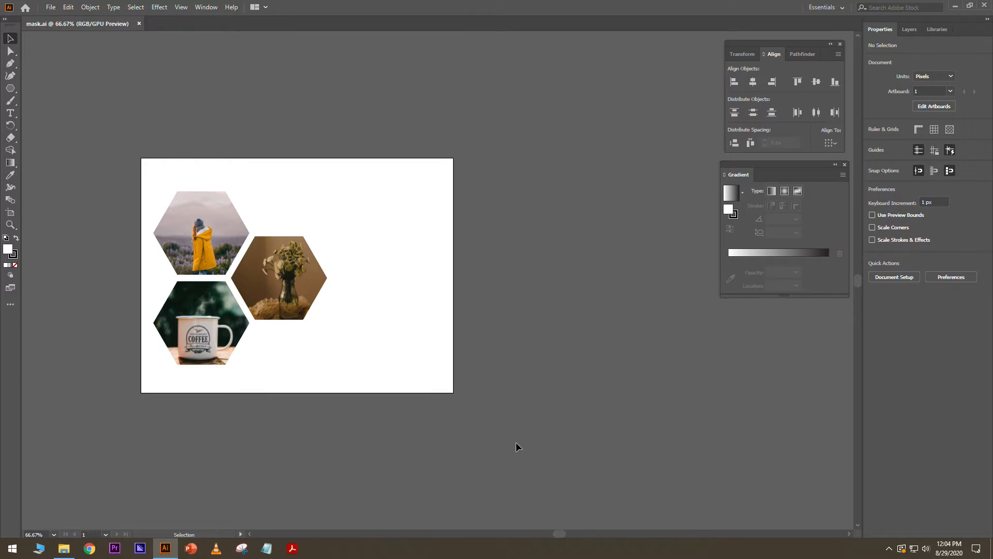
- Inspect the coffee mug hexagon in the finished design, then clear the selection
click(215, 366)
scroll(169, 341, up, 2)
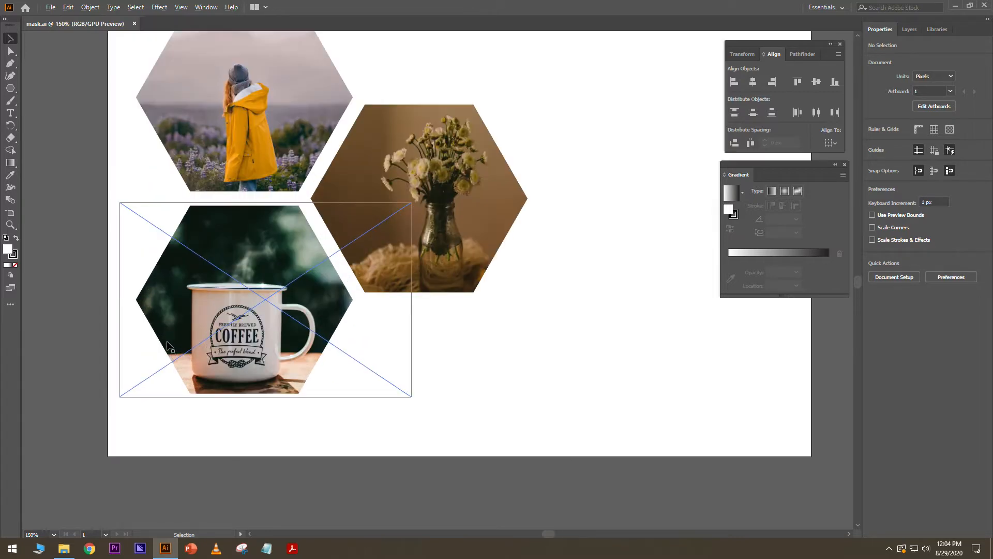
scroll(207, 350, down, 1)
click(553, 262)
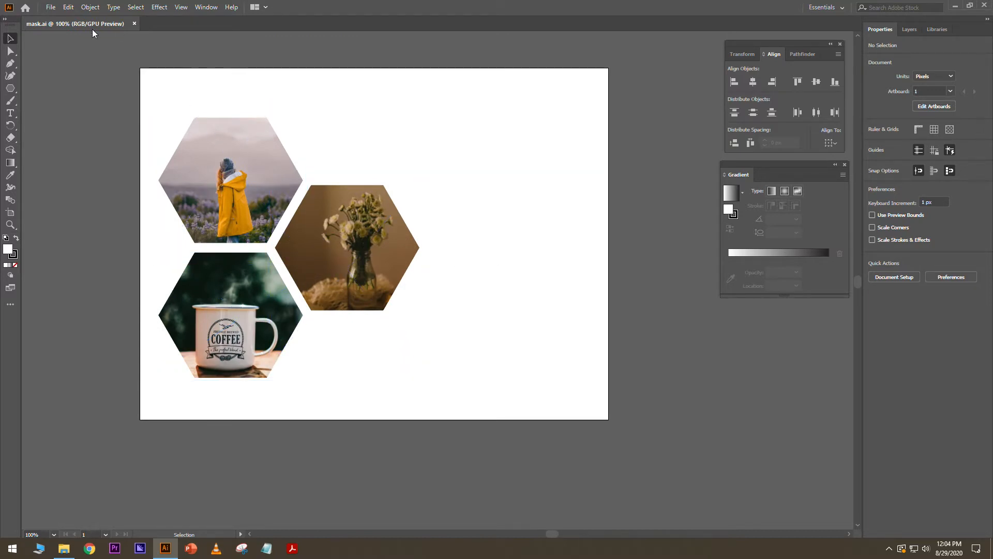
- Create a new 640 x 480 px Web document, Untitled-5, after glancing at mask.ai
click(52, 8)
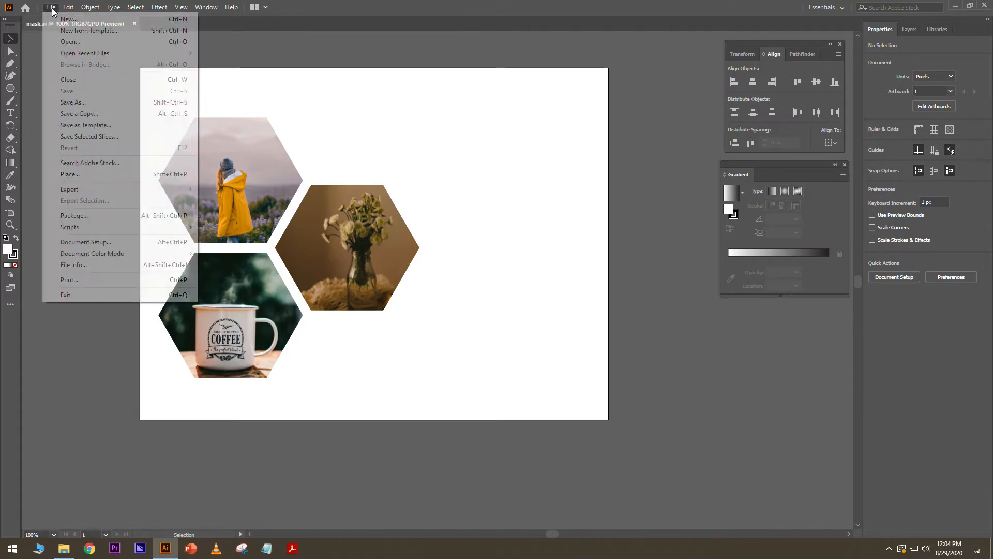
click(58, 20)
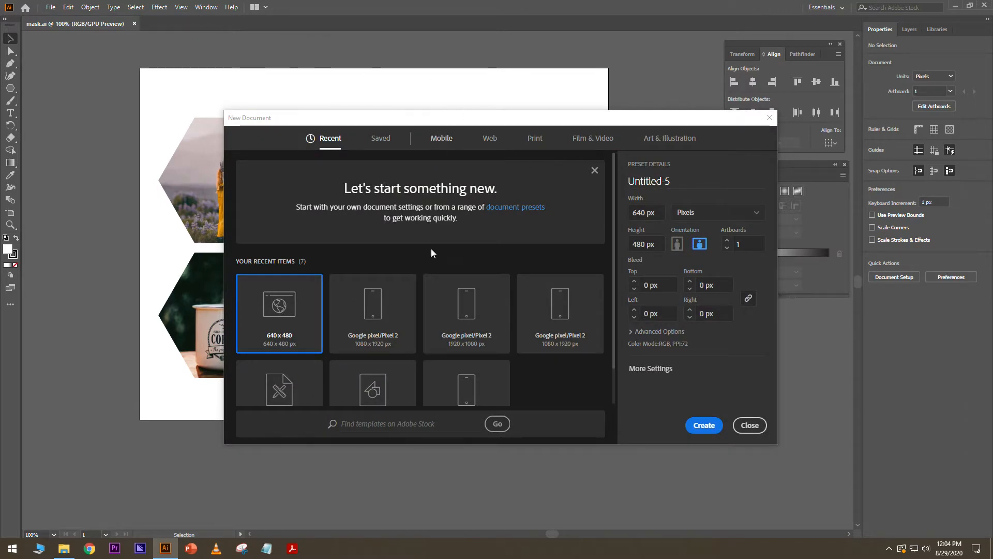
click(494, 146)
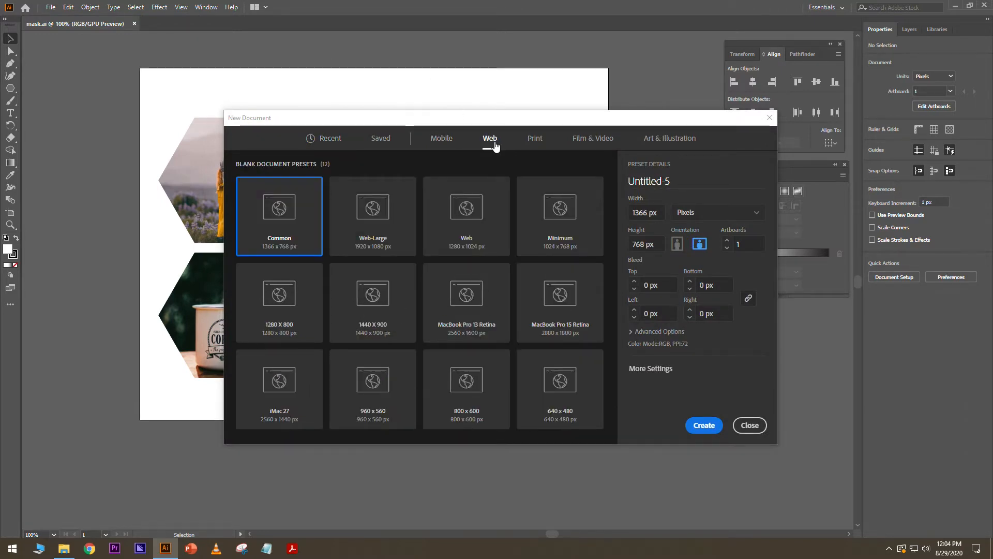
click(573, 387)
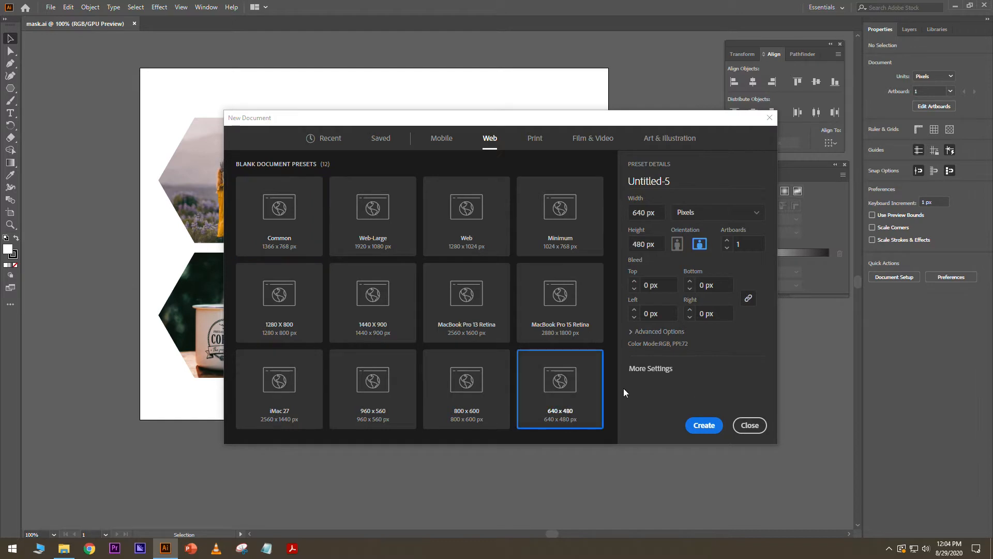
click(705, 425)
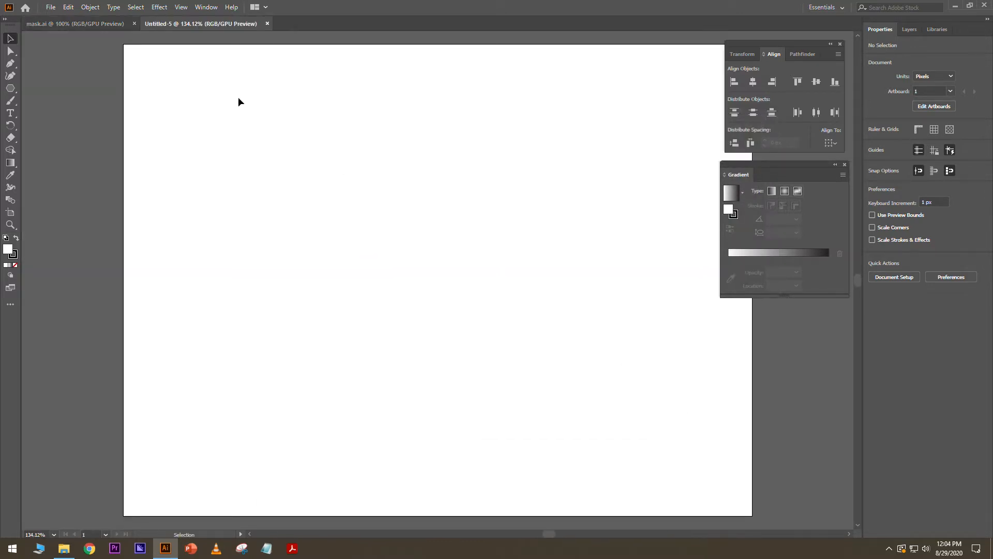
click(94, 27)
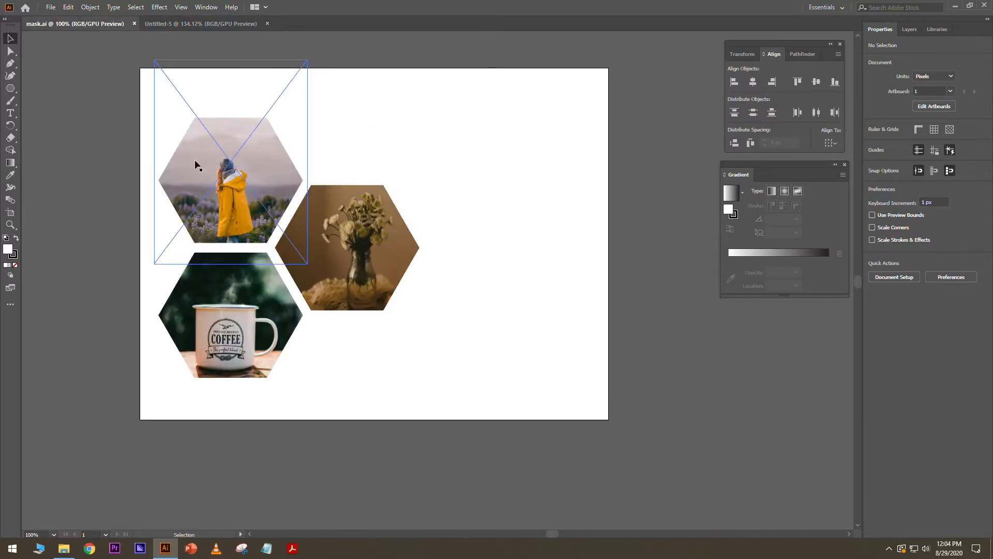
click(211, 25)
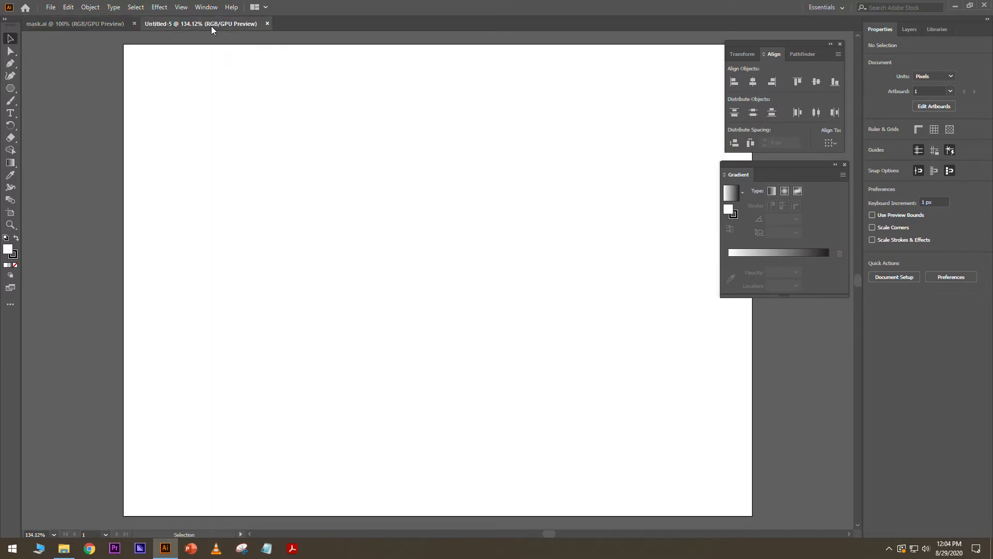
- Draw a 6-sided polygon with a 100 px radius (200 x 173.205 px) on the artboard
click(8, 90)
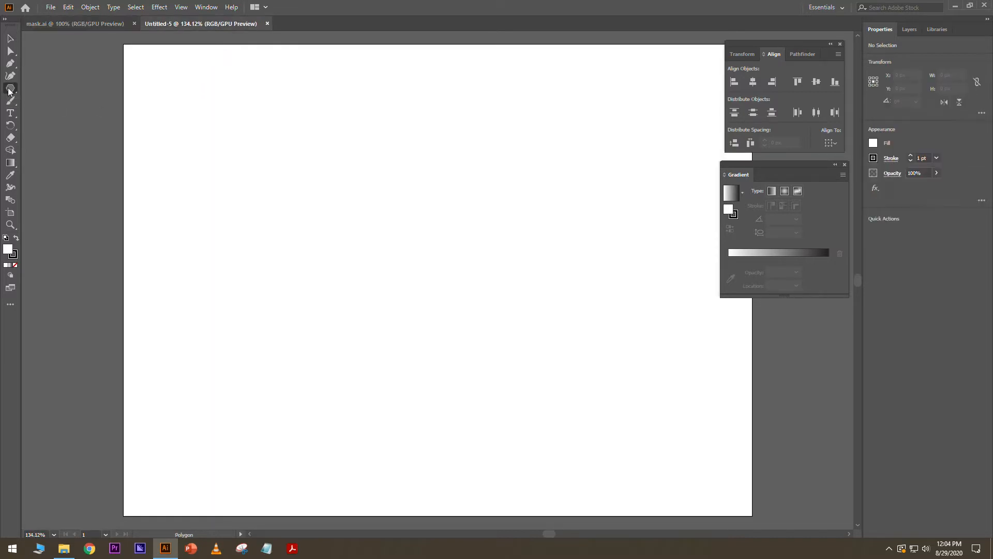
click(273, 179)
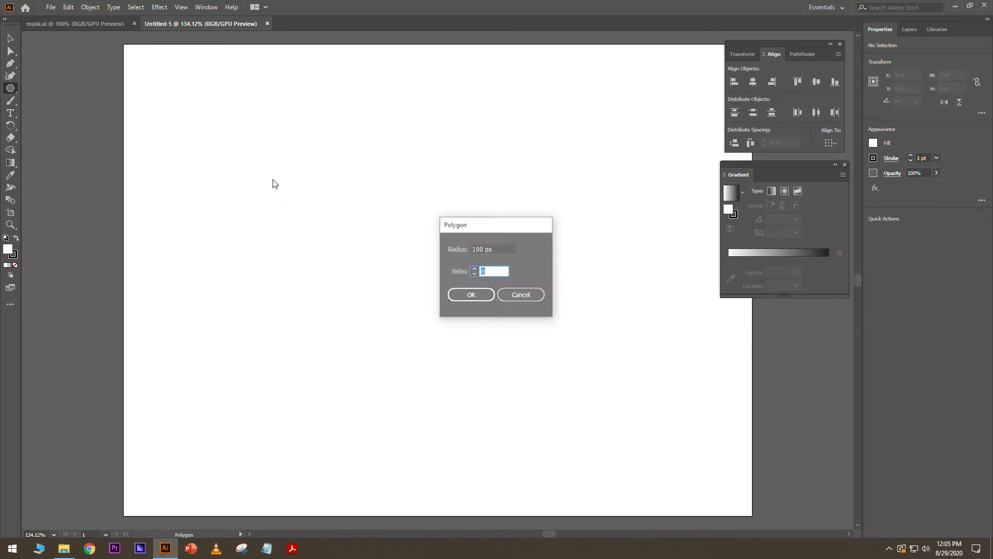
click(489, 272)
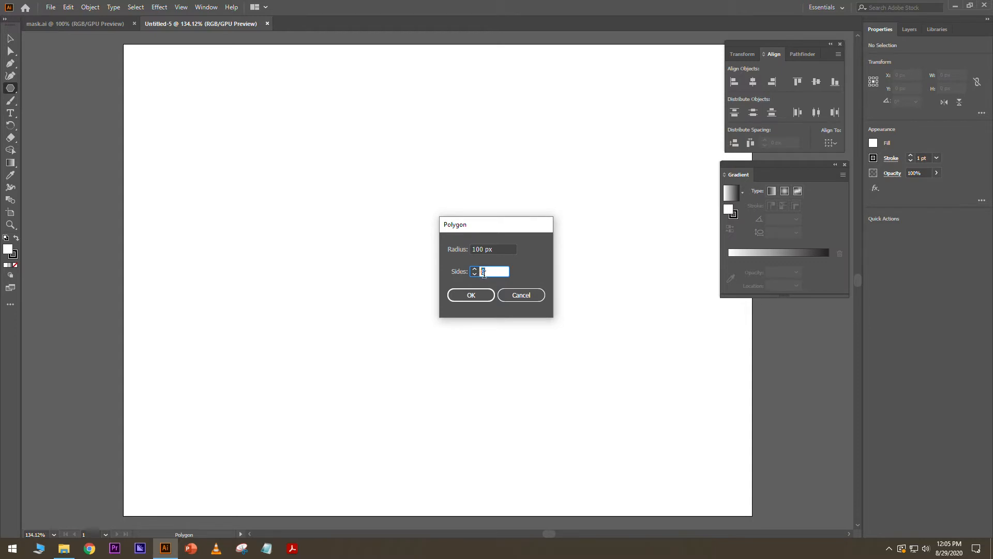
key(shift+Tab)
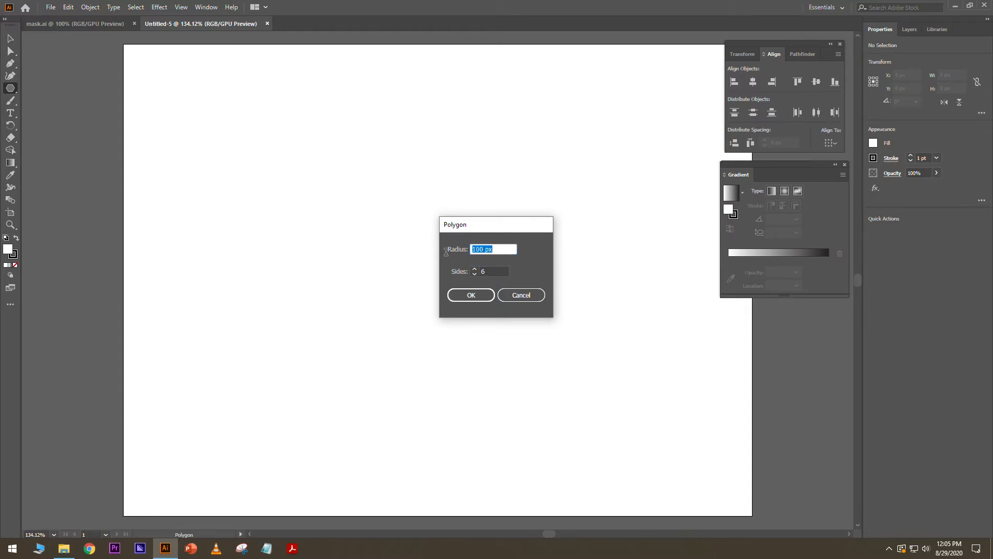
click(467, 300)
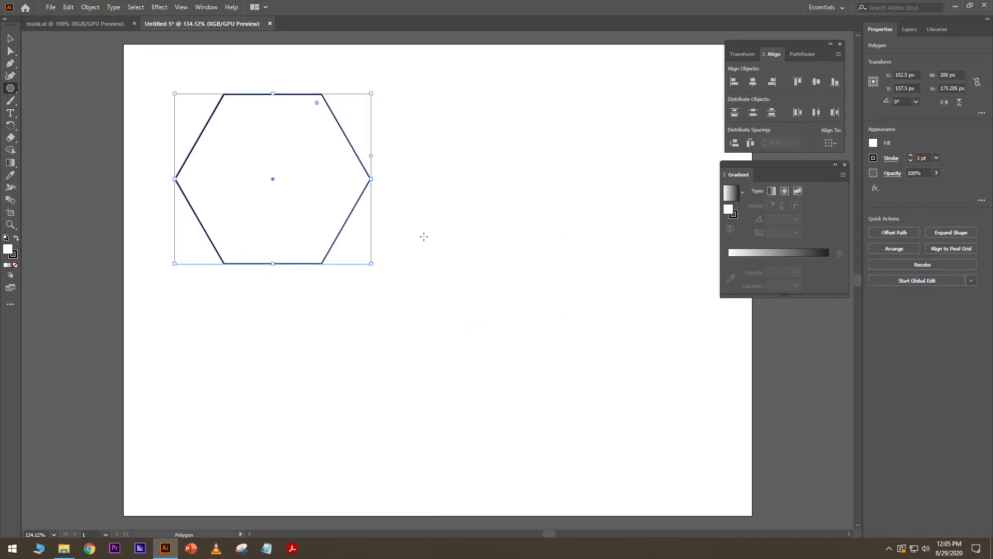
click(11, 38)
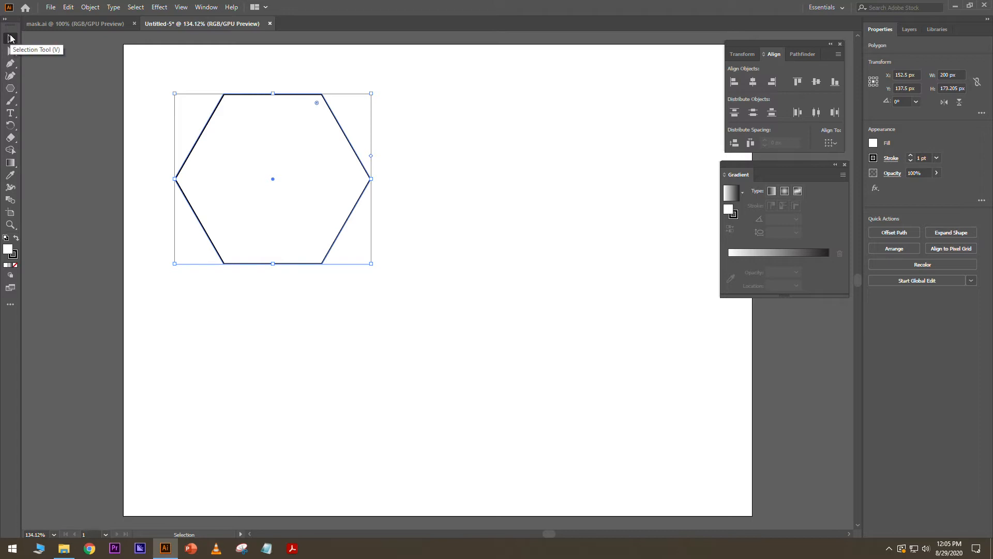
- Alt-drag the hexagon to make two copies, lower-right and lower-left
click(428, 165)
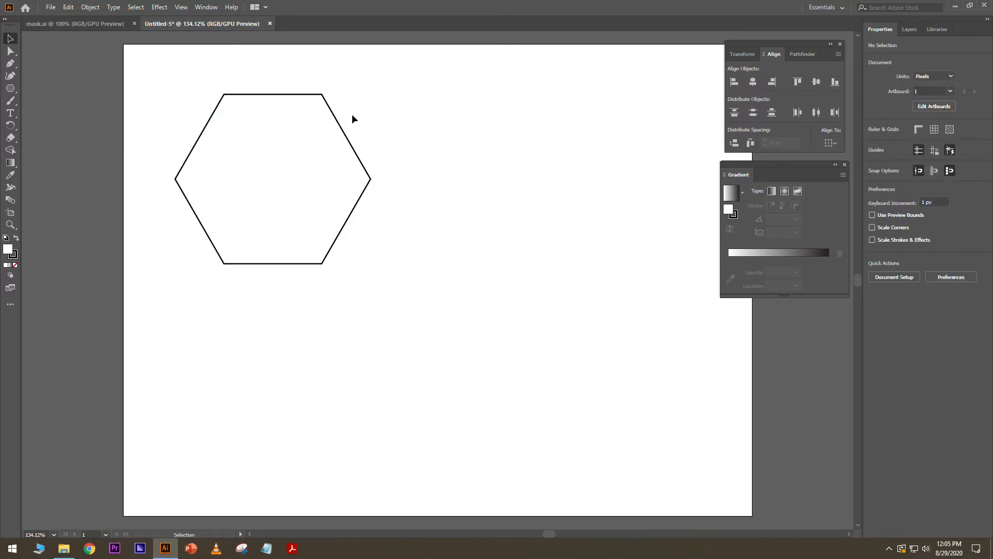
click(341, 127)
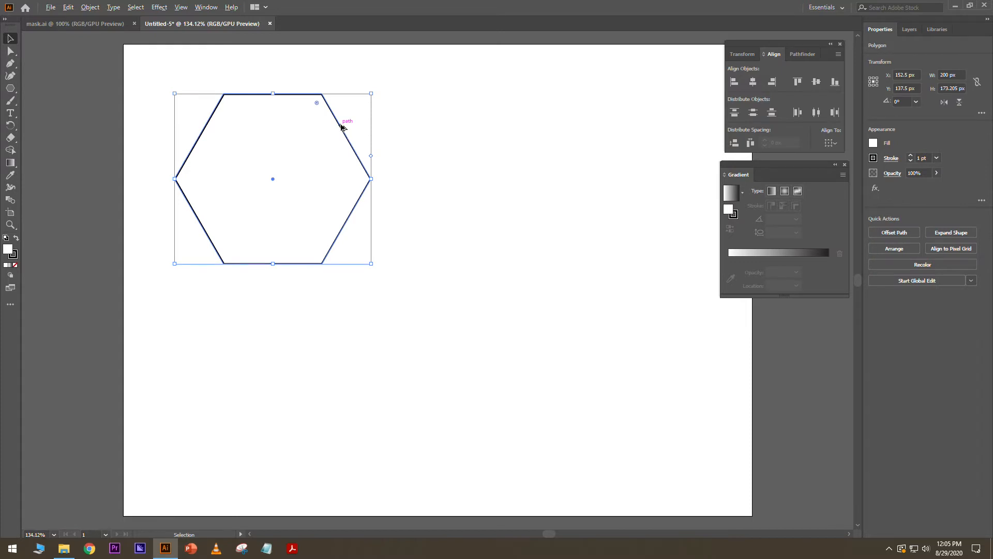
drag(341, 127, 496, 222)
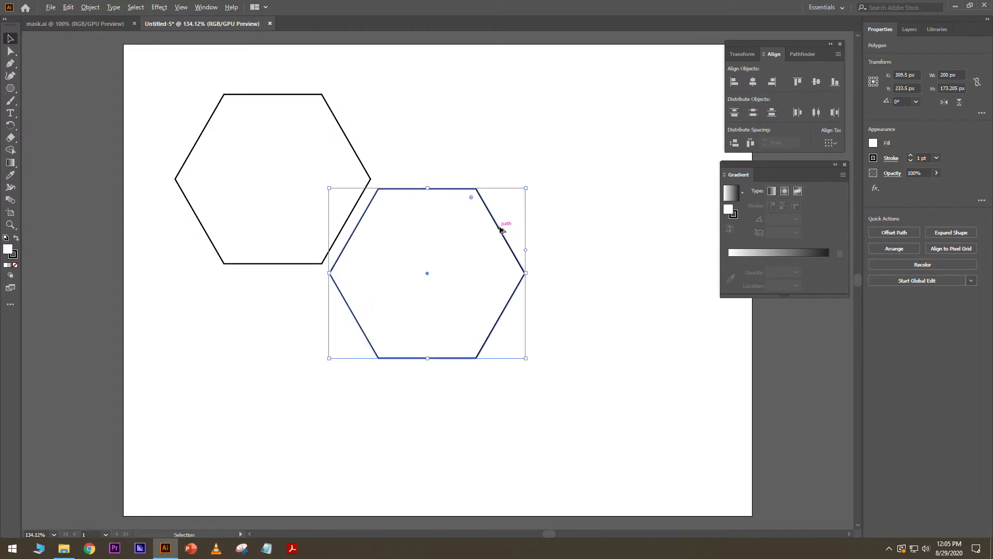
drag(501, 230, 343, 318)
click(501, 147)
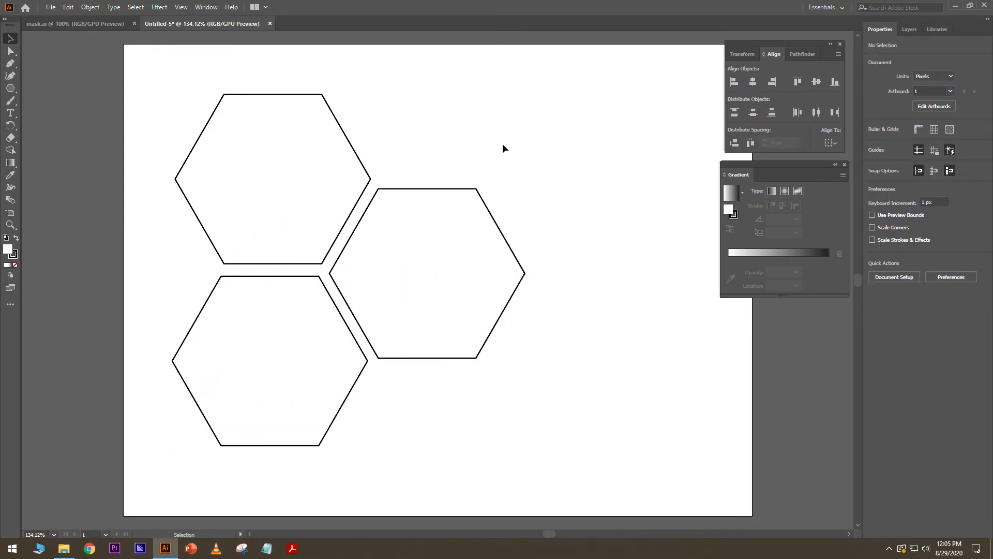
- Apply Vertical Distribute Center to all three hexagons and nudge the right one into place
drag(456, 94, 258, 409)
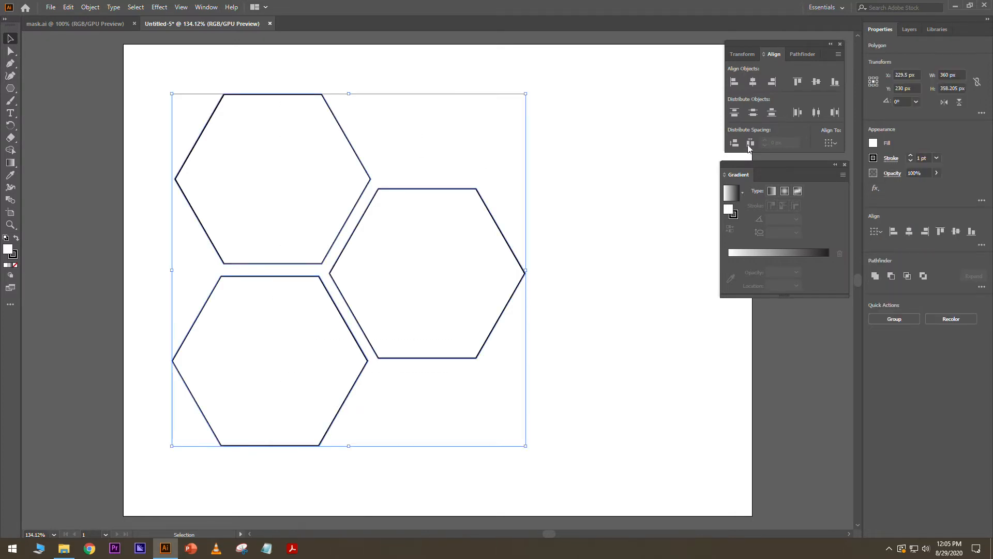
click(753, 115)
click(617, 176)
drag(543, 257, 507, 293)
key(Right)
key(Right)
key(Right)
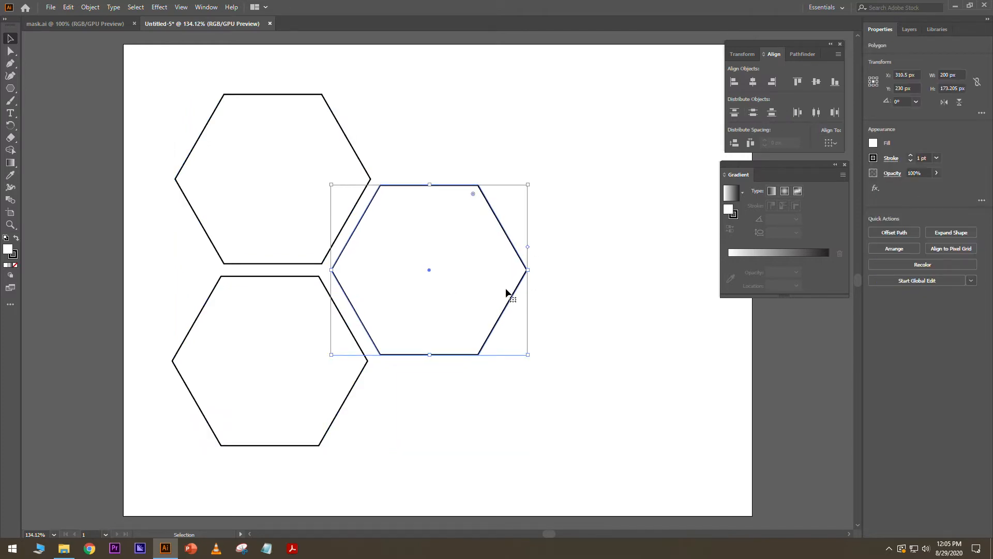
click(585, 245)
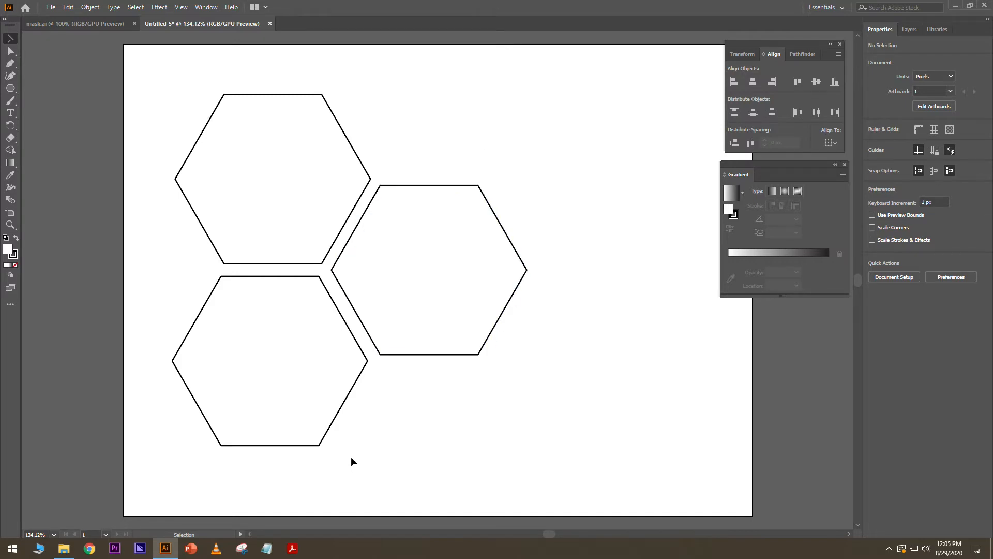
- Drag the three JPG photos from the 3 mask folder onto the Illustrator canvas
mouse_move(68, 551)
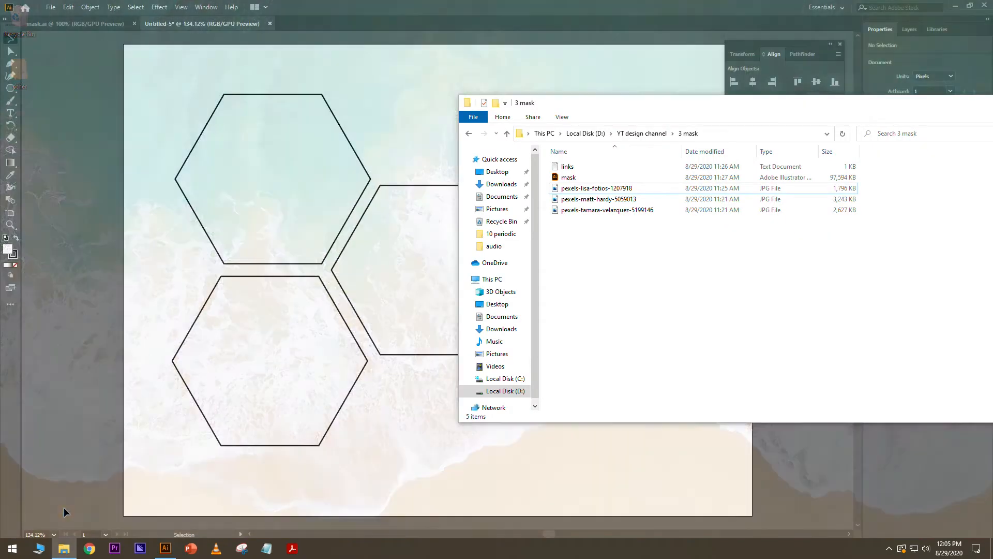
click(64, 507)
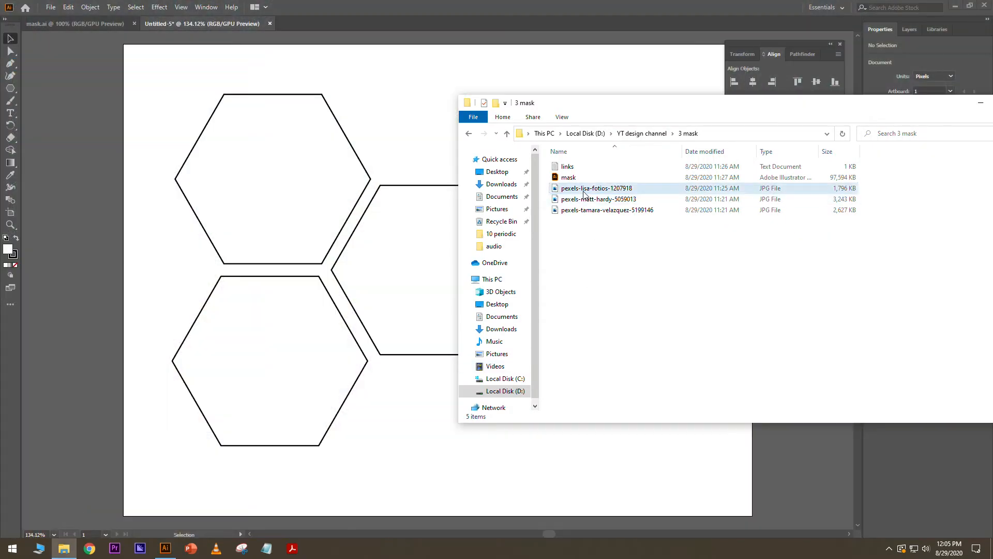
drag(645, 111, 686, 110)
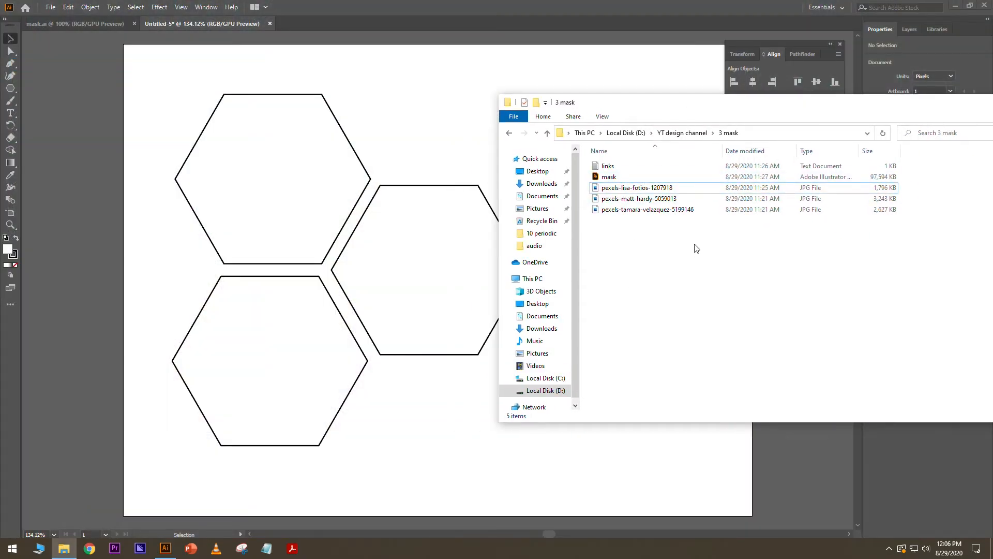
drag(697, 247, 647, 185)
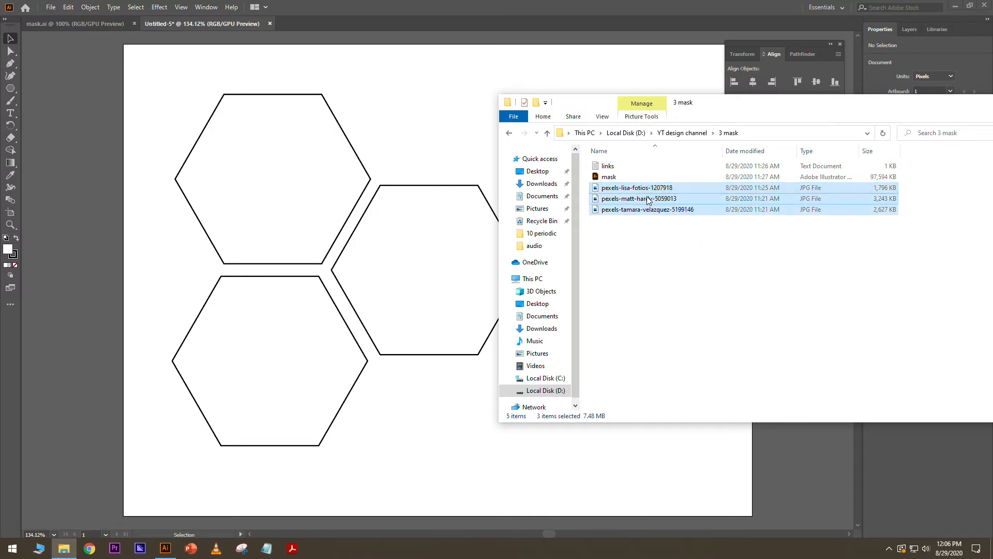
drag(647, 201, 320, 264)
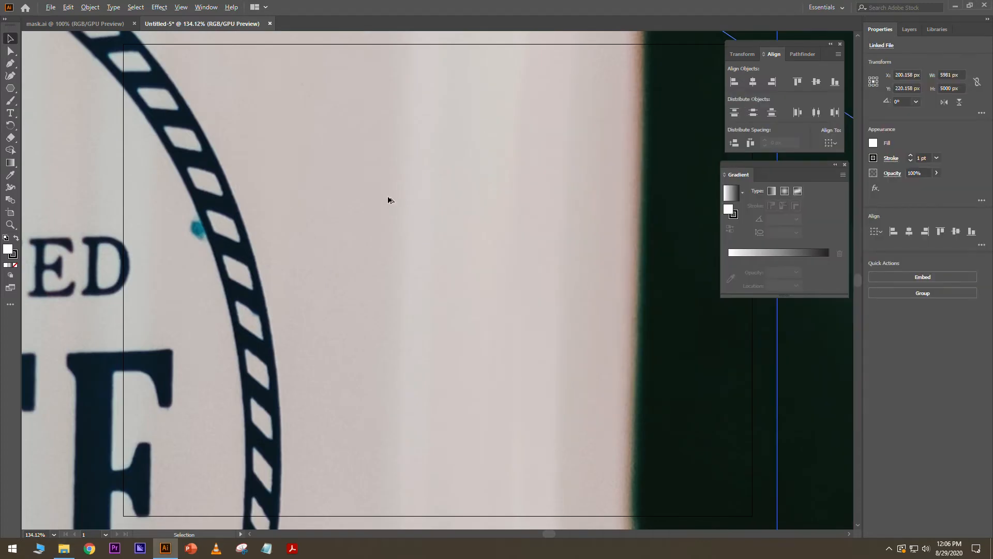
- Spread out the coffee, flower and yellow-coat photos and select all three
scroll(388, 200, down, 6)
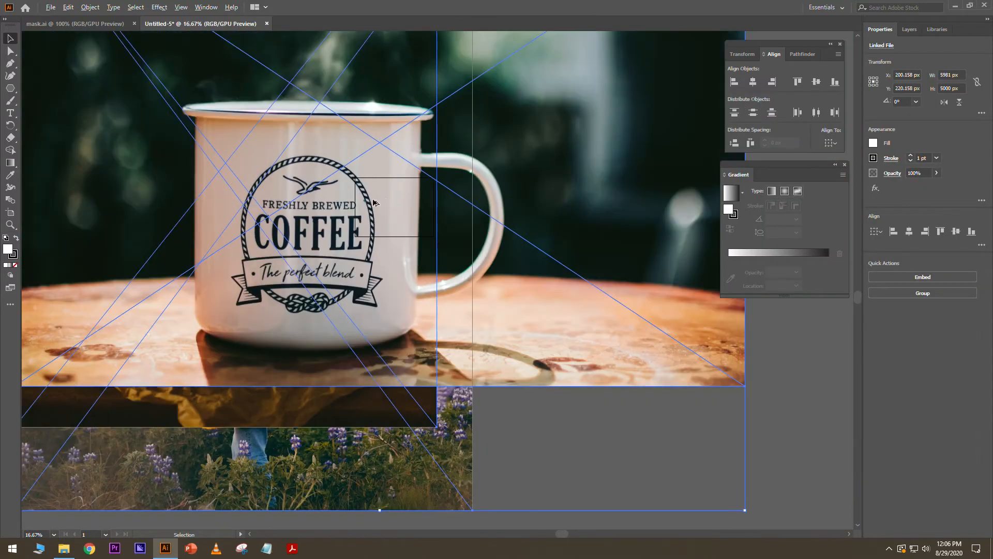
scroll(358, 202, down, 2)
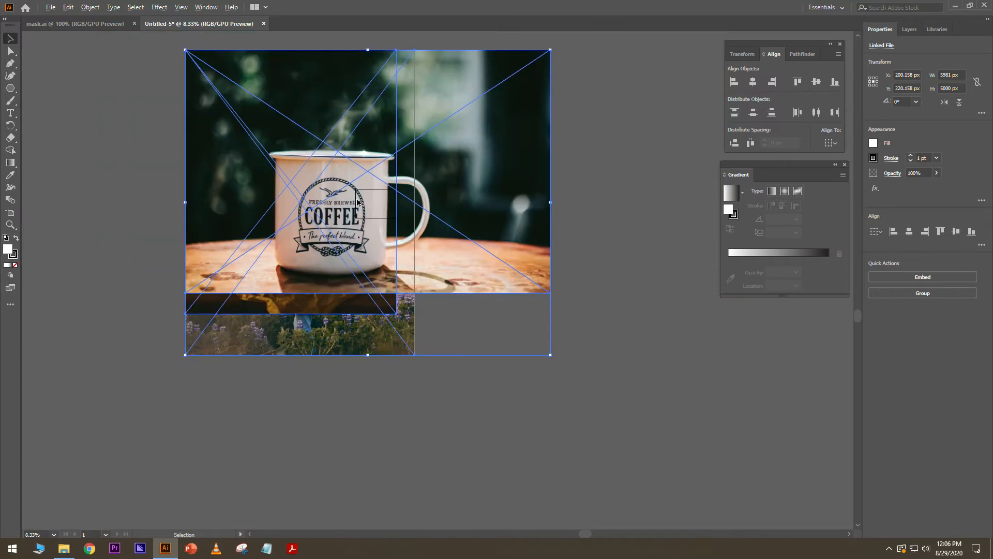
scroll(358, 202, down, 1)
click(626, 130)
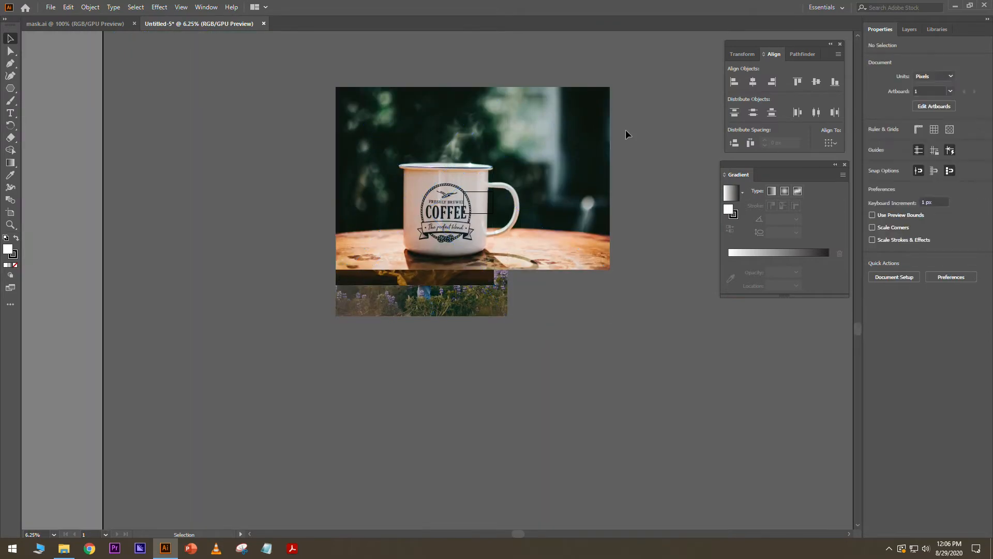
drag(499, 117, 367, 345)
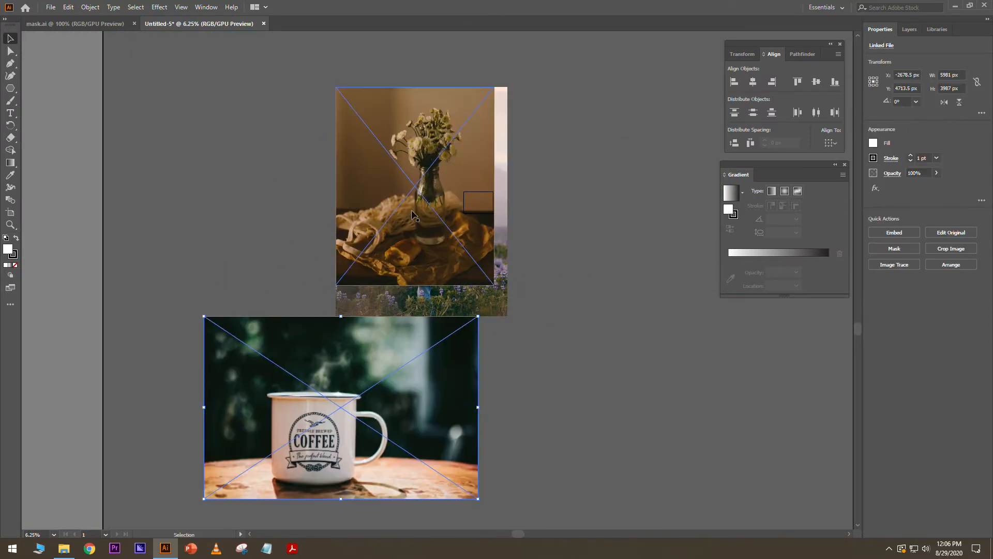
drag(417, 198, 281, 209)
drag(375, 205, 431, 209)
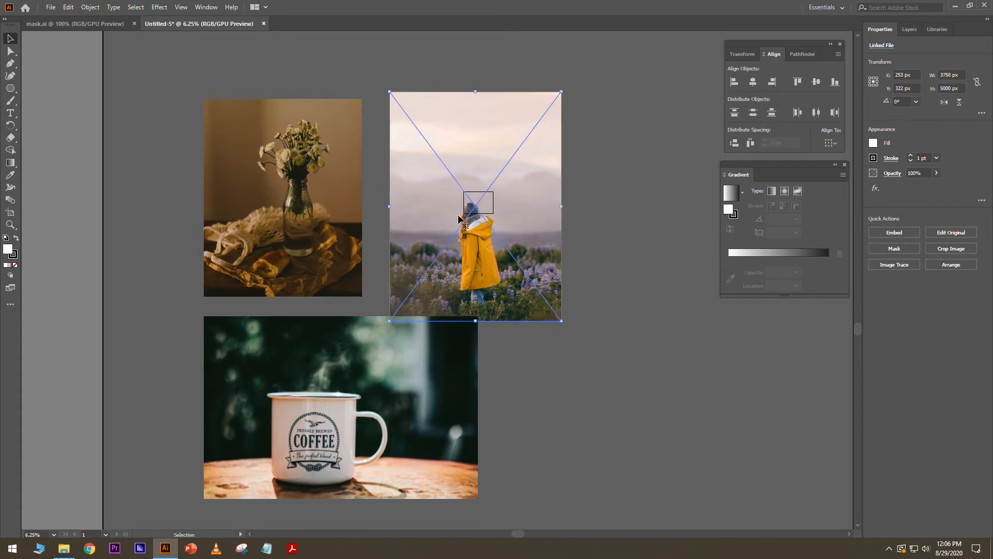
shift+click(307, 191)
shift+click(394, 350)
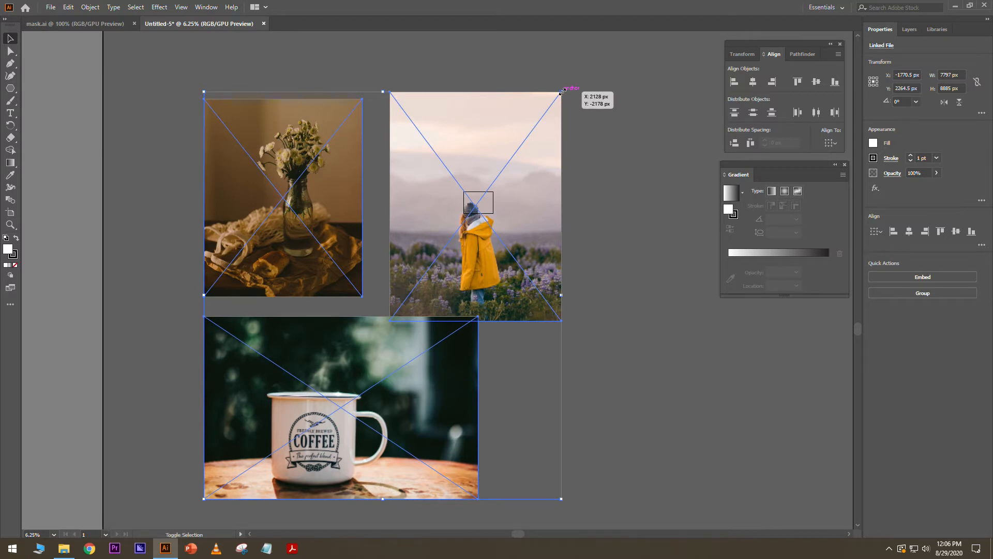
- Scale the three photos down together and move them beside the hexagon artboard
drag(563, 91, 541, 203)
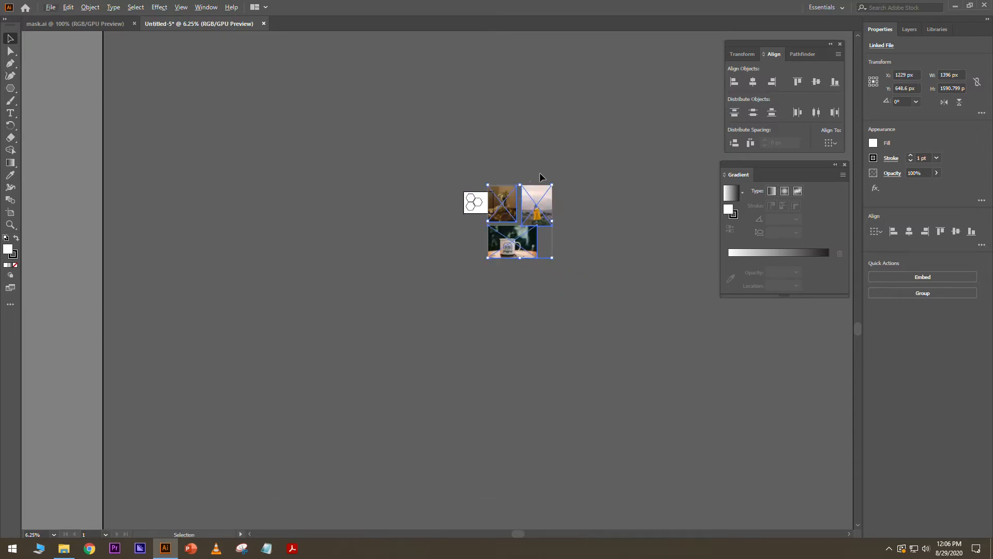
scroll(501, 209, up, 5)
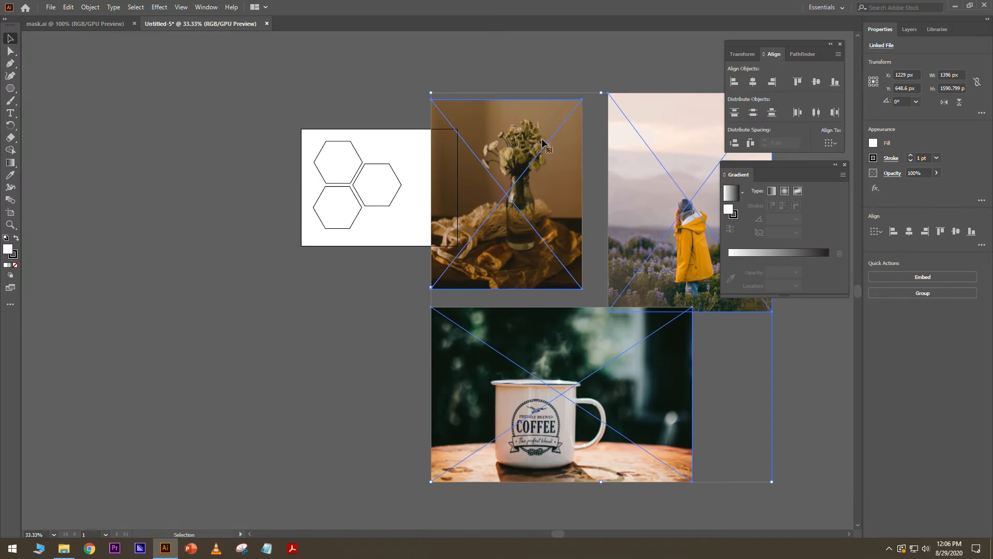
drag(544, 142, 413, 121)
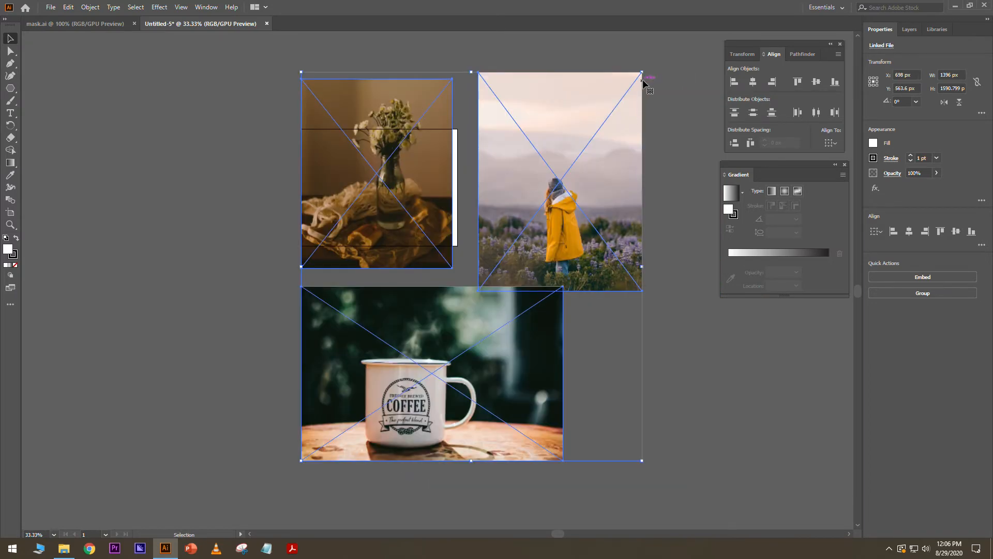
drag(643, 73, 421, 310)
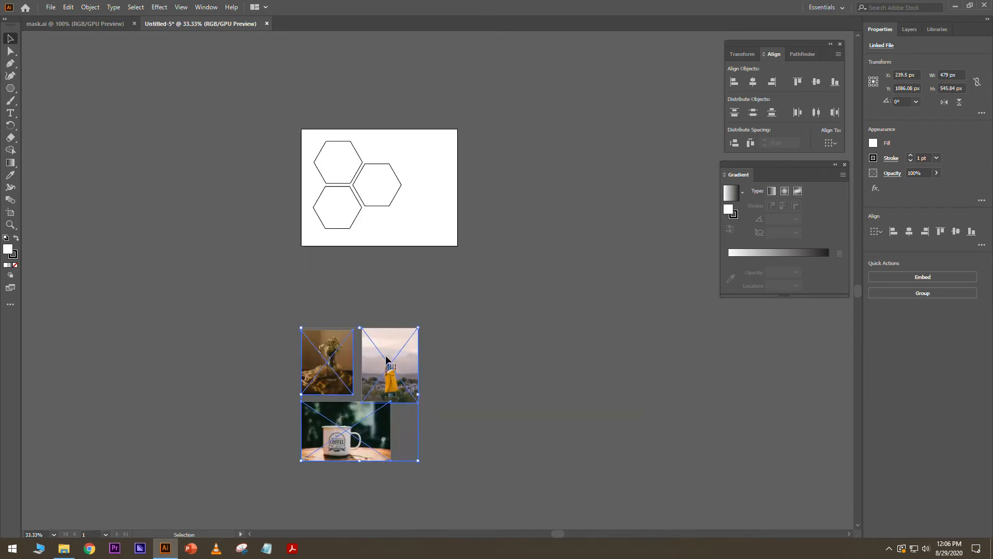
drag(386, 355, 469, 155)
- Compare the layout against the mask.ai reference, then return to Untitled-5
scroll(357, 160, up, 2)
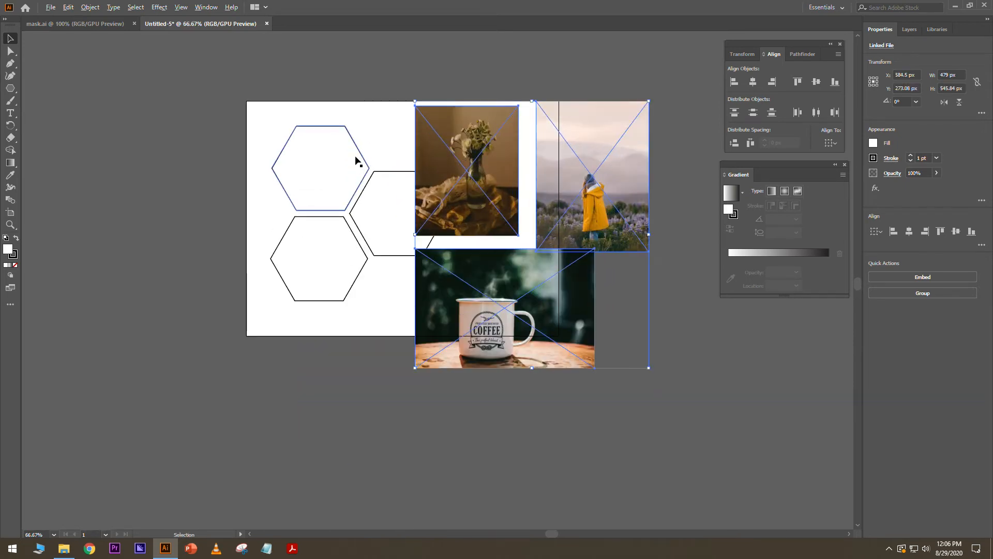
scroll(356, 161, up, 1)
click(365, 81)
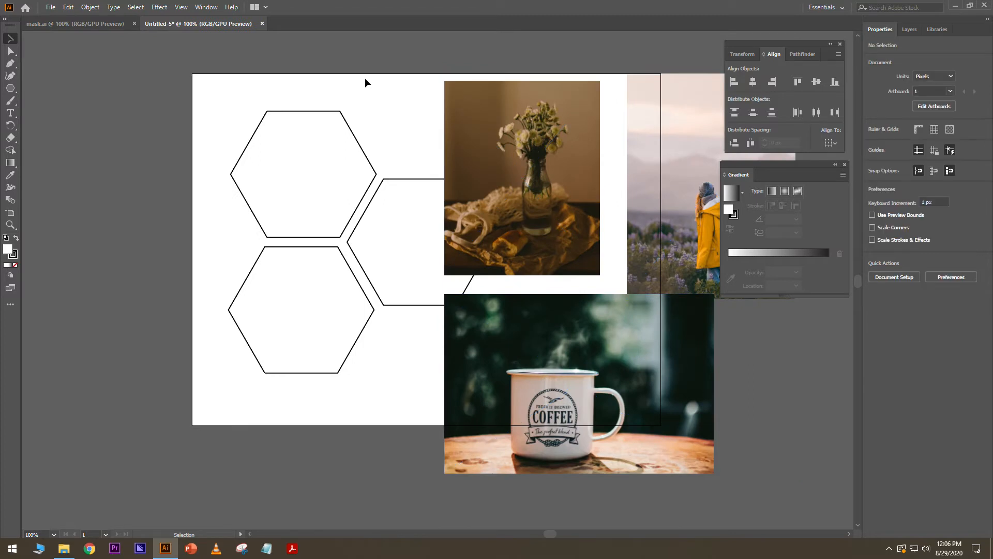
click(98, 26)
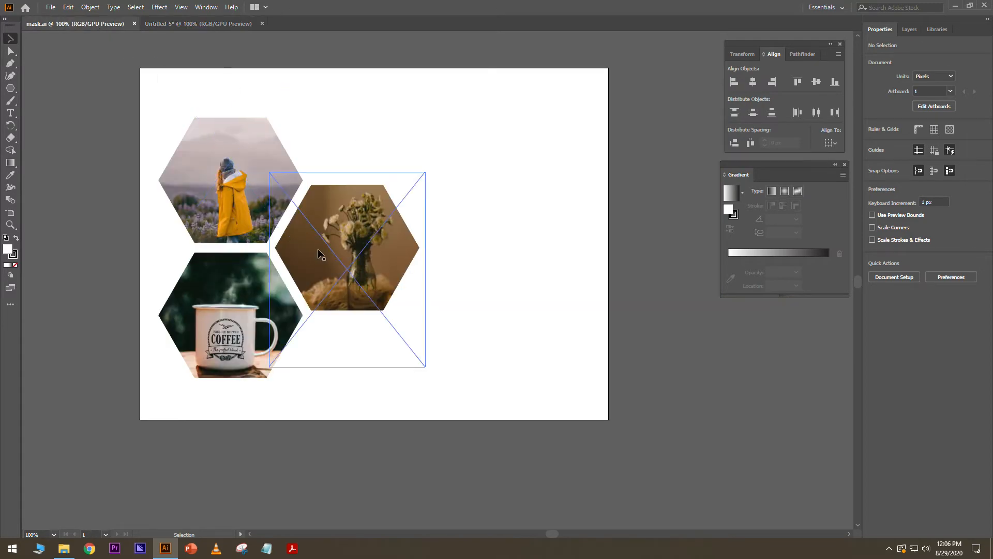
click(172, 25)
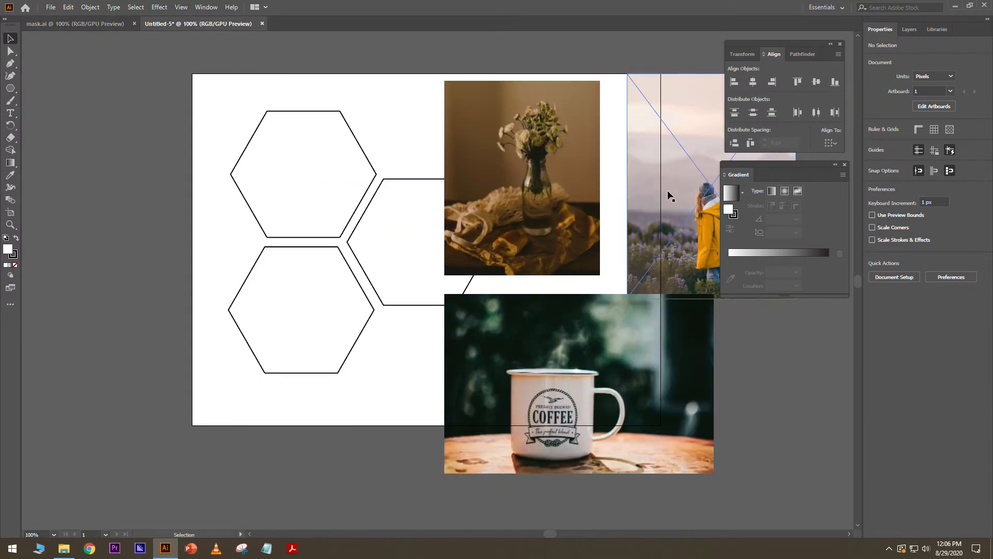
- Position the yellow-coat photo over the top hexagon, cut it, and show the Layers panel
drag(683, 188, 249, 146)
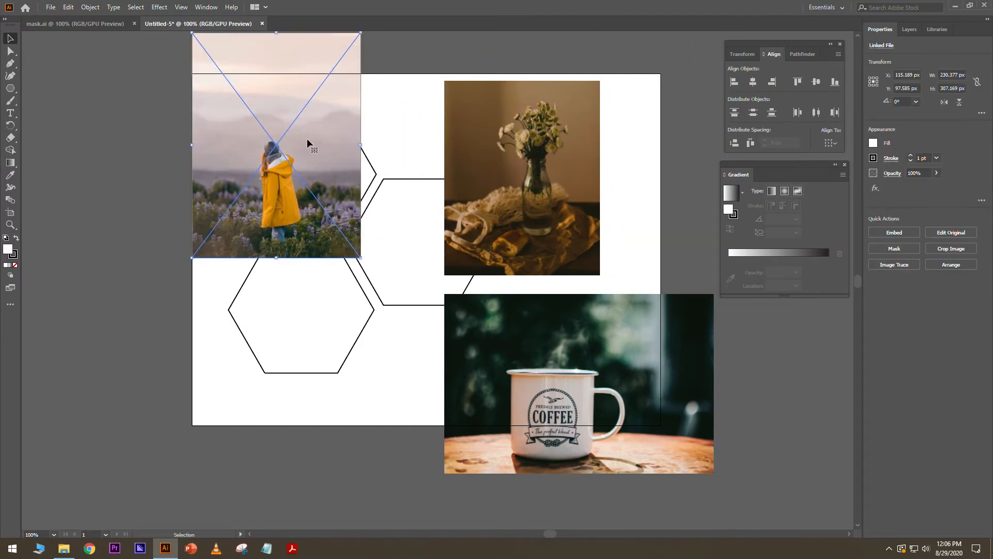
drag(309, 120, 339, 133)
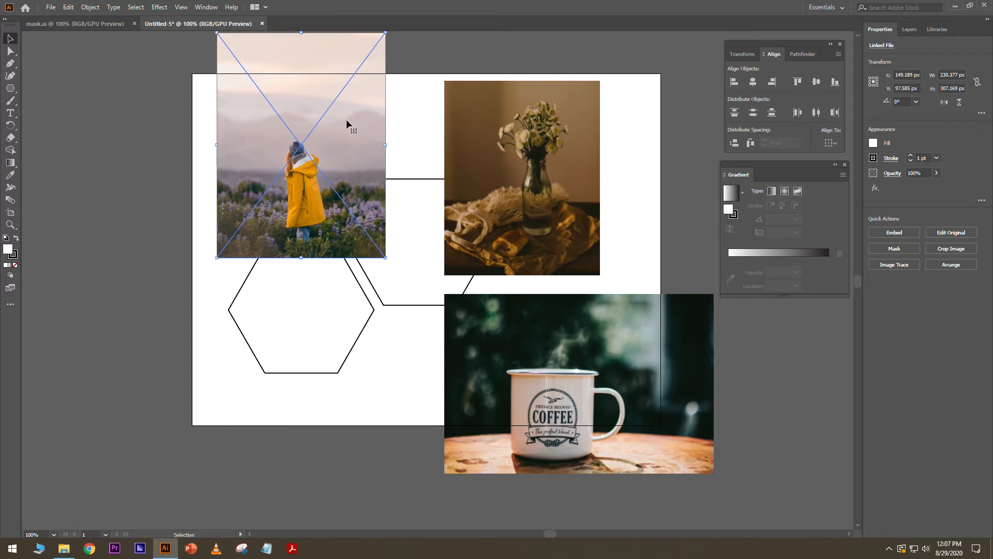
click(408, 81)
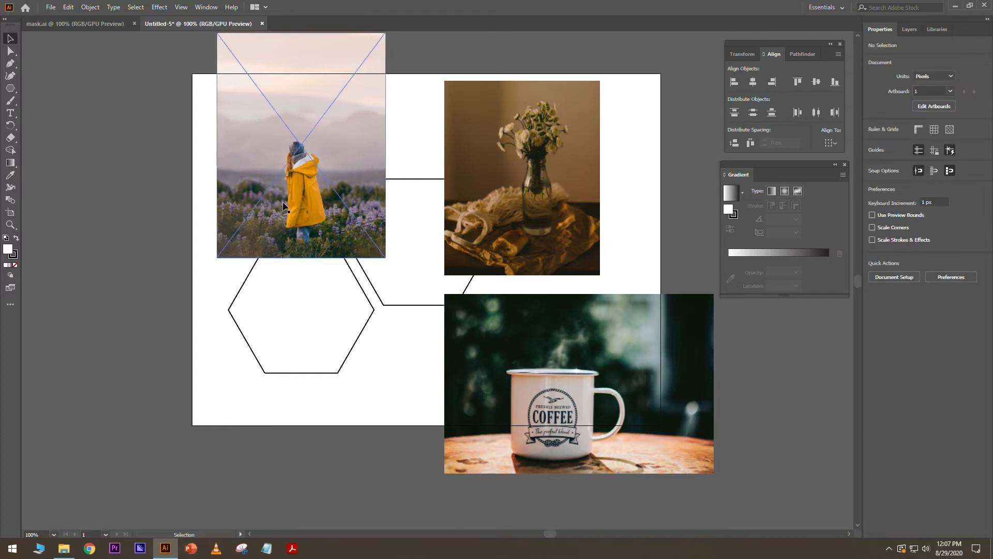
click(335, 81)
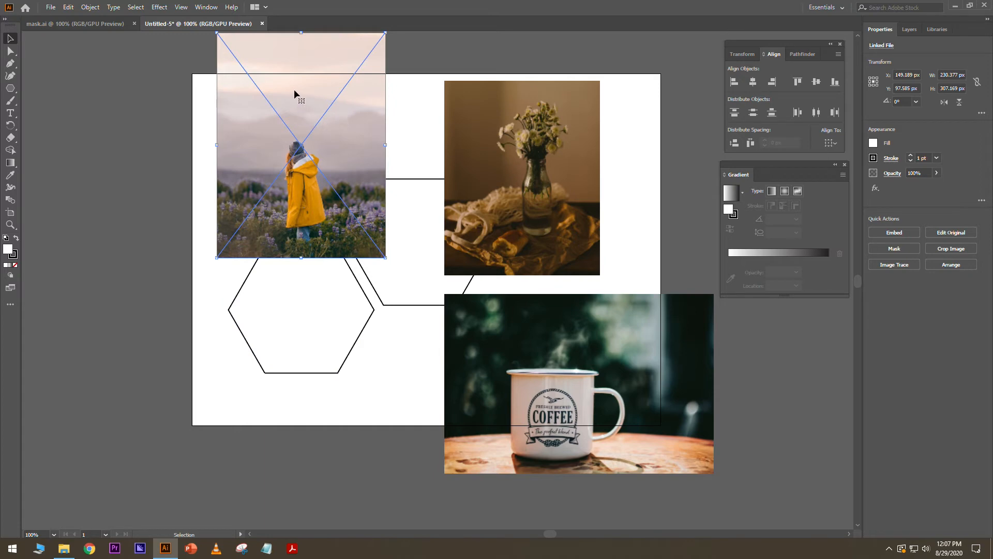
key(Delete)
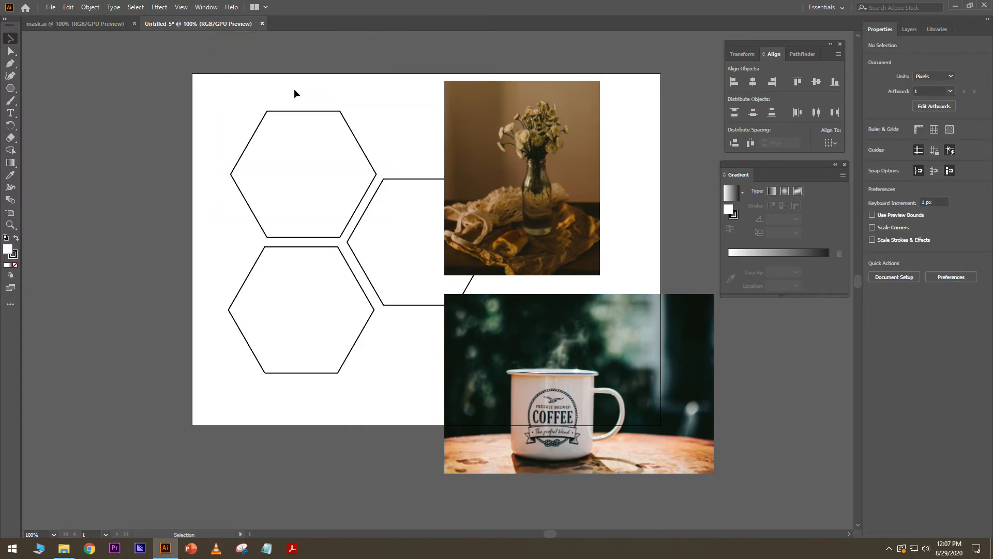
click(910, 29)
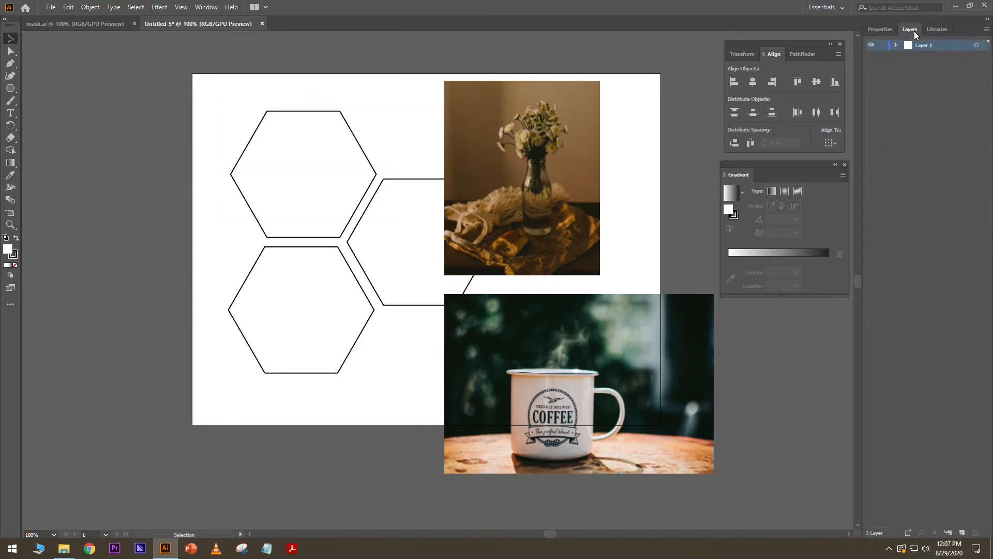
- Create Layer 2 below Layer 1 and paste the yellow-coat photo onto it
click(962, 533)
drag(930, 45, 934, 62)
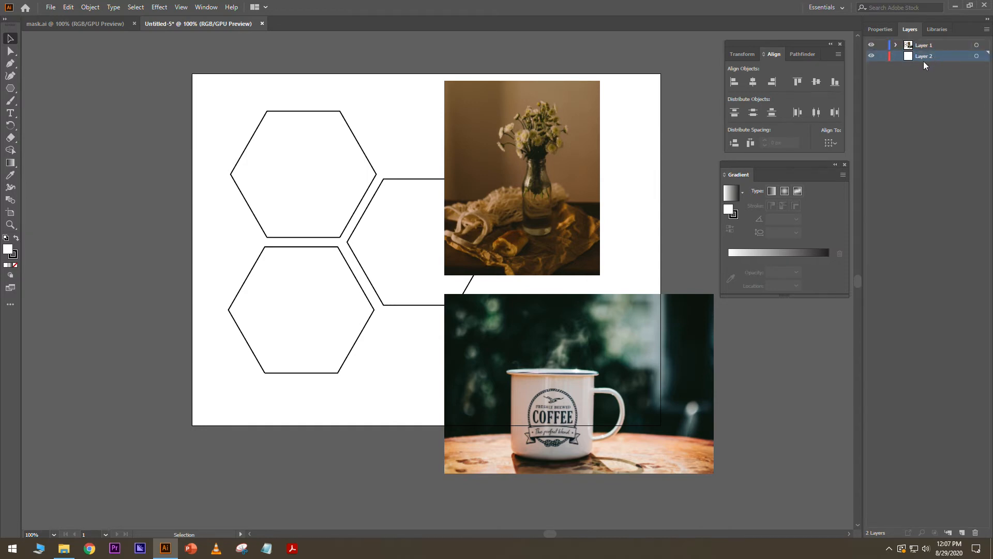
right_click(351, 99)
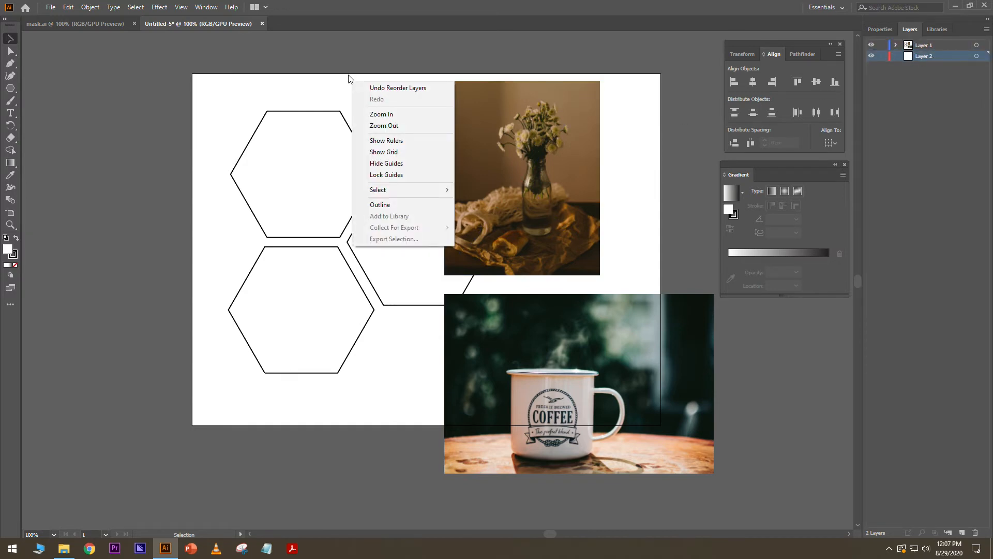
click(350, 72)
key(ctrl)
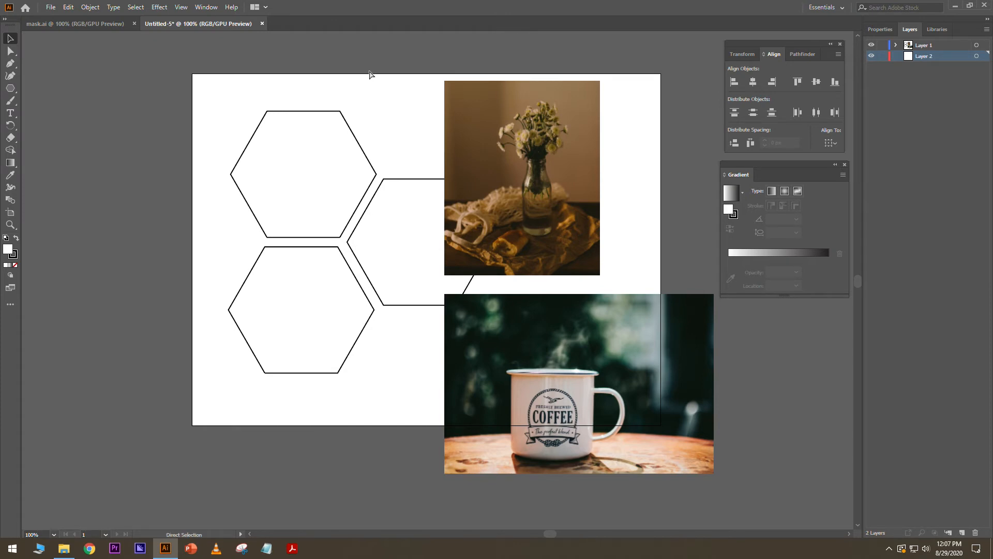
key(ctrl+v)
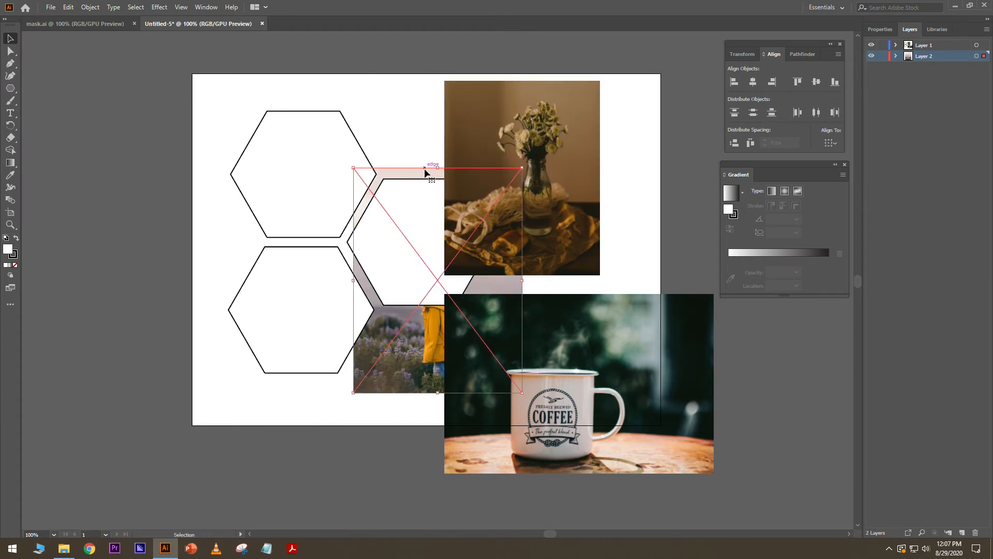
- Move and scale the pasted photo so it covers the top-left hexagon
drag(424, 171, 283, 71)
drag(364, 107, 369, 85)
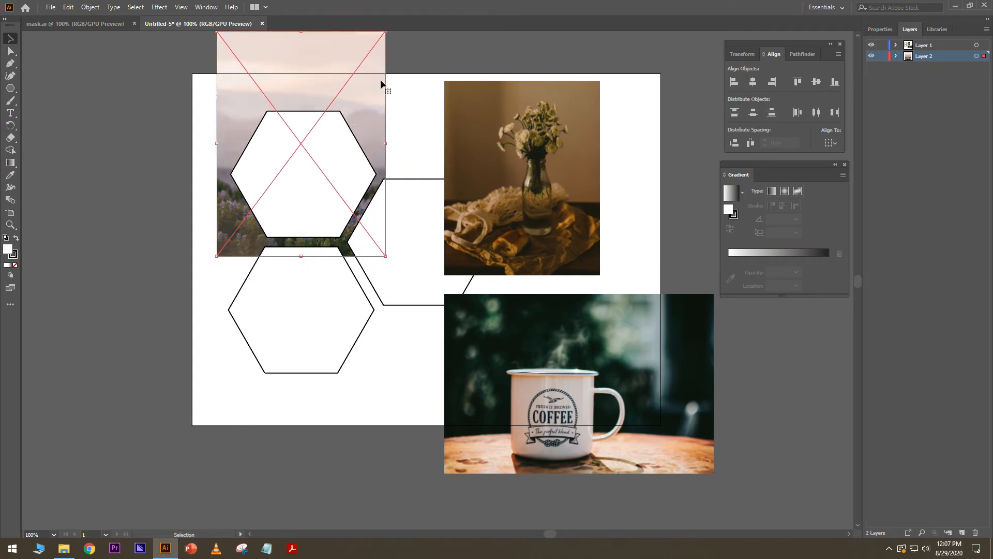
drag(386, 31, 371, 84)
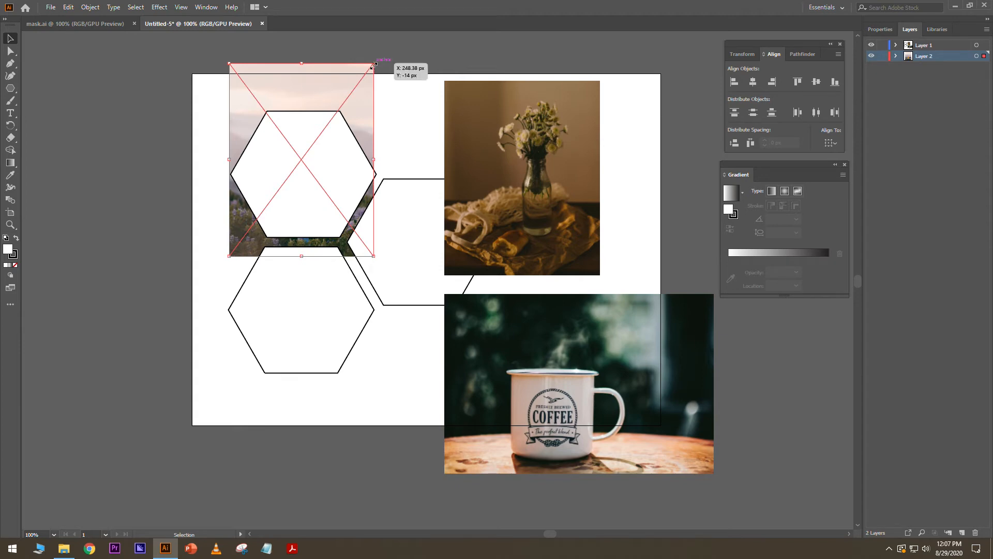
drag(374, 64, 380, 55)
click(403, 103)
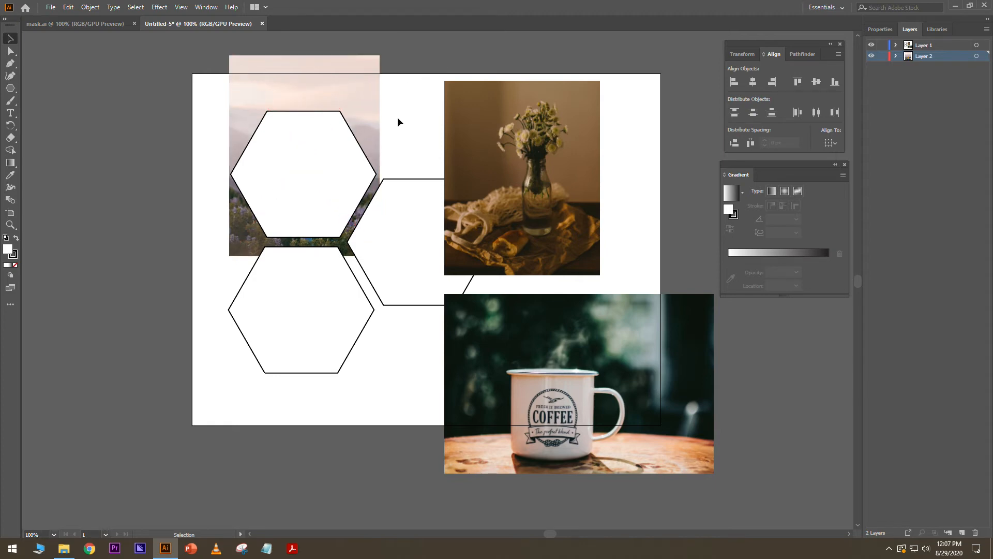
- Try the top-left hexagon's Opacity slider in Properties, leaving it at 100%
click(311, 131)
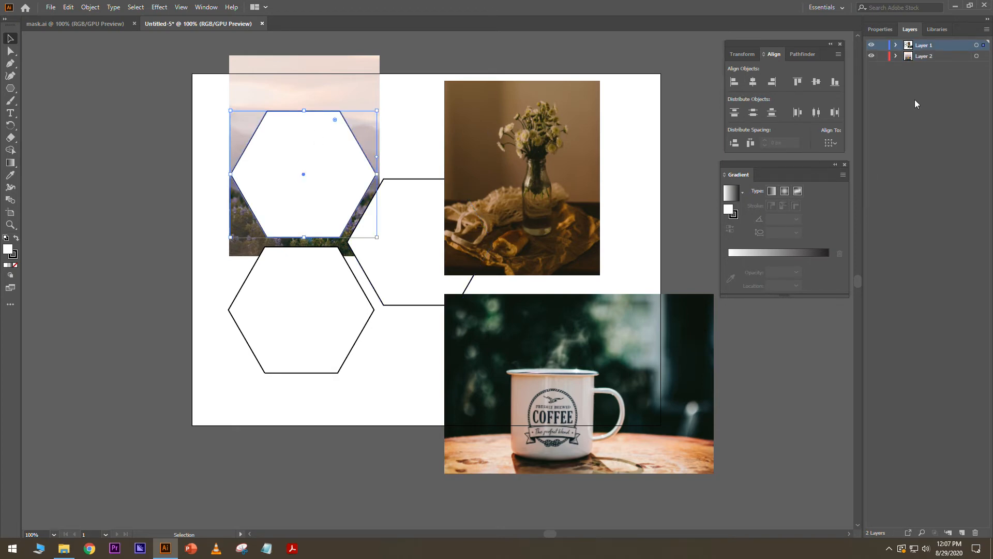
click(885, 30)
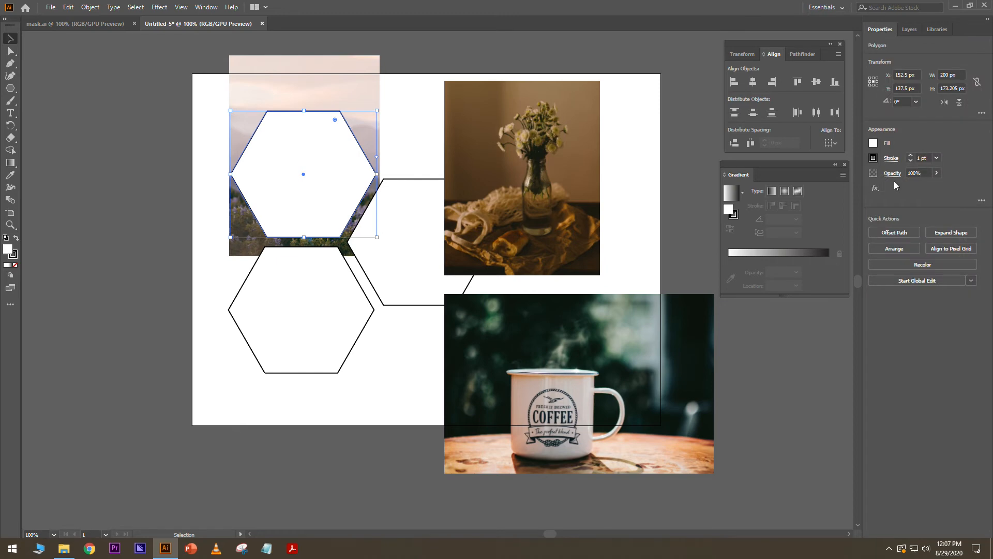
click(937, 173)
drag(926, 188, 914, 187)
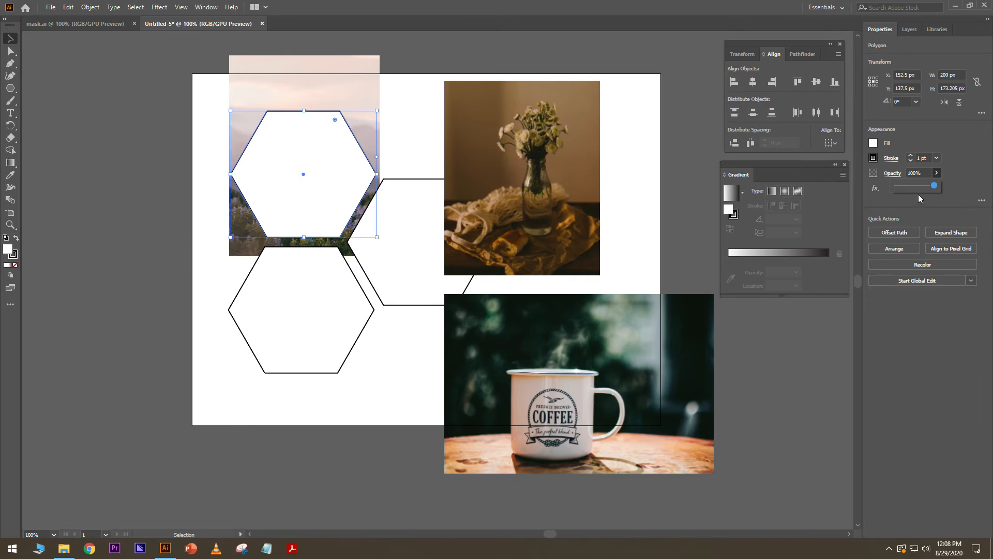
click(408, 61)
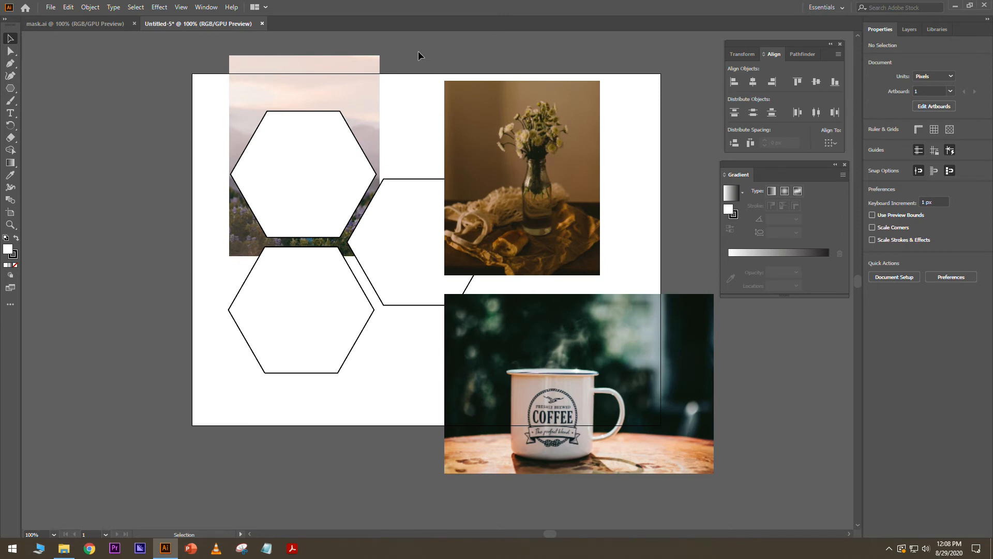
- Select the yellow-coat photo with the top-left hexagon and apply Make Mask
click(369, 67)
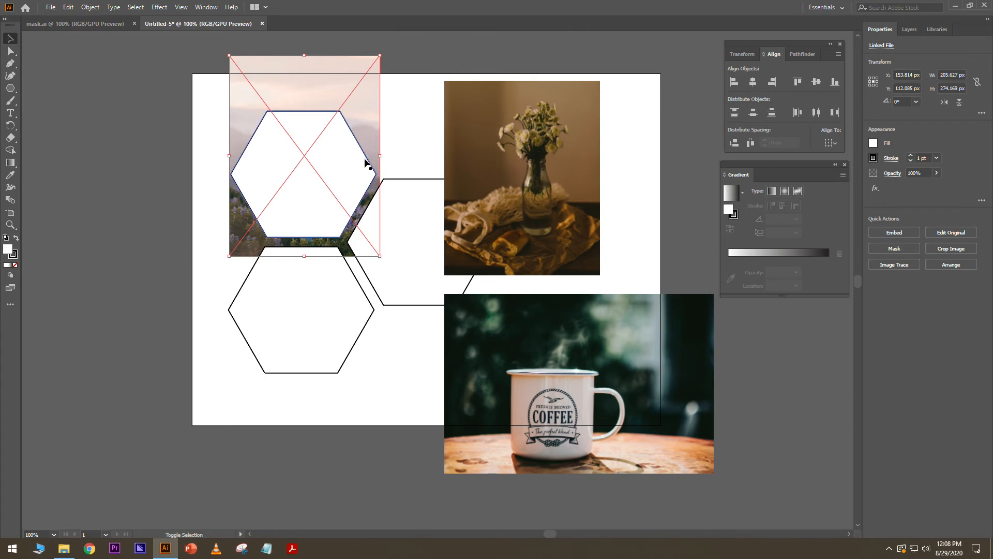
shift+click(356, 145)
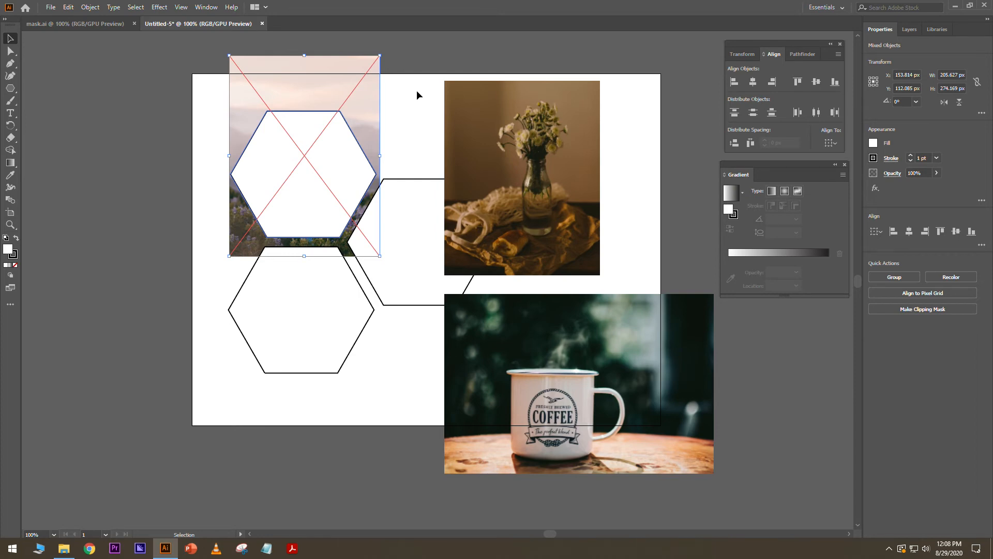
click(891, 174)
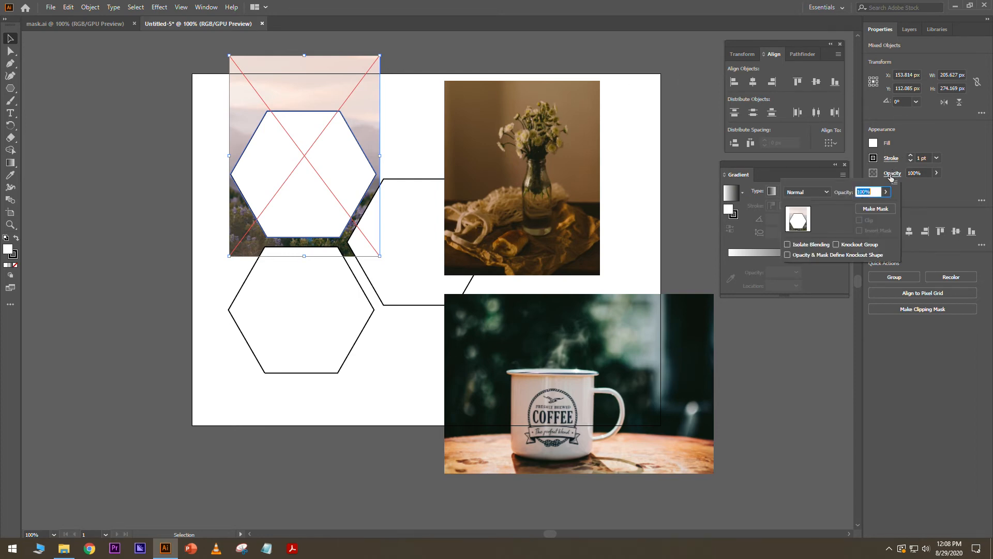
click(882, 211)
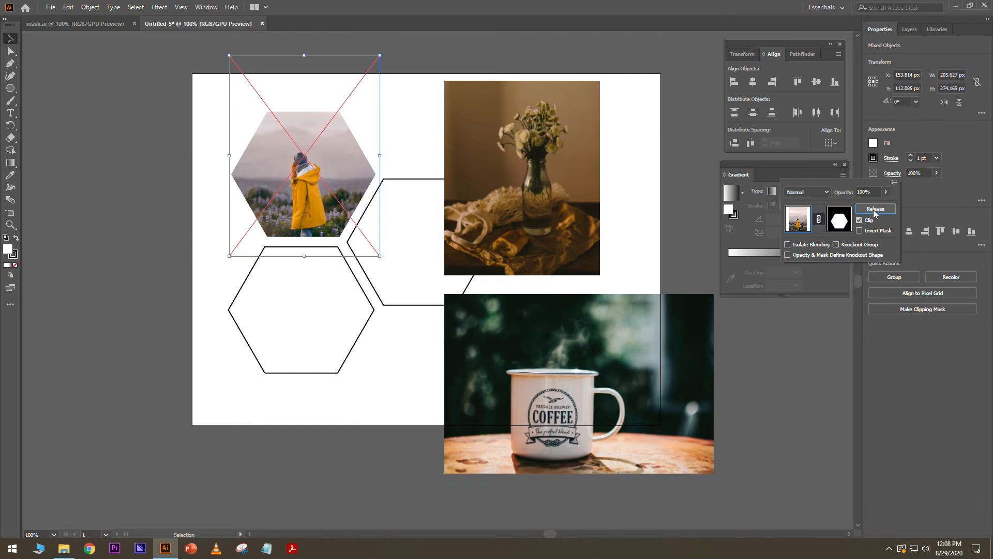
click(434, 53)
click(524, 47)
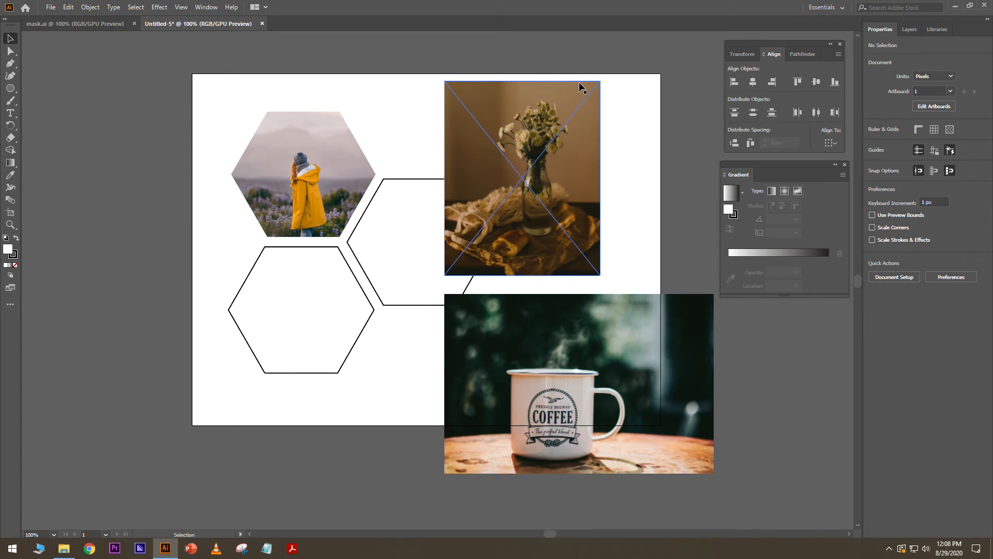
- Position the vase photo over the right hexagon, move the coffee photo aside, then cut the vase
drag(565, 140, 469, 190)
drag(607, 318, 618, 340)
drag(478, 194, 476, 194)
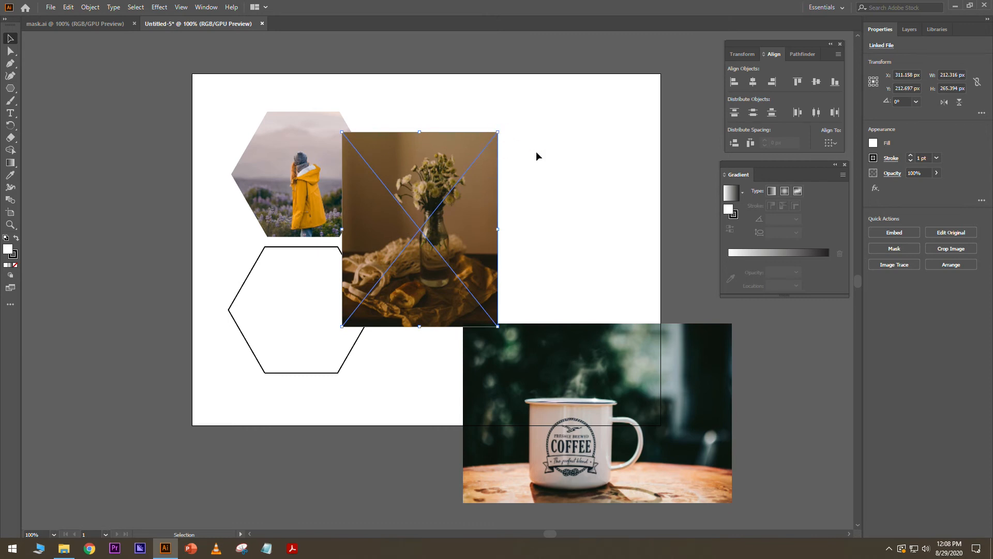
key(Delete)
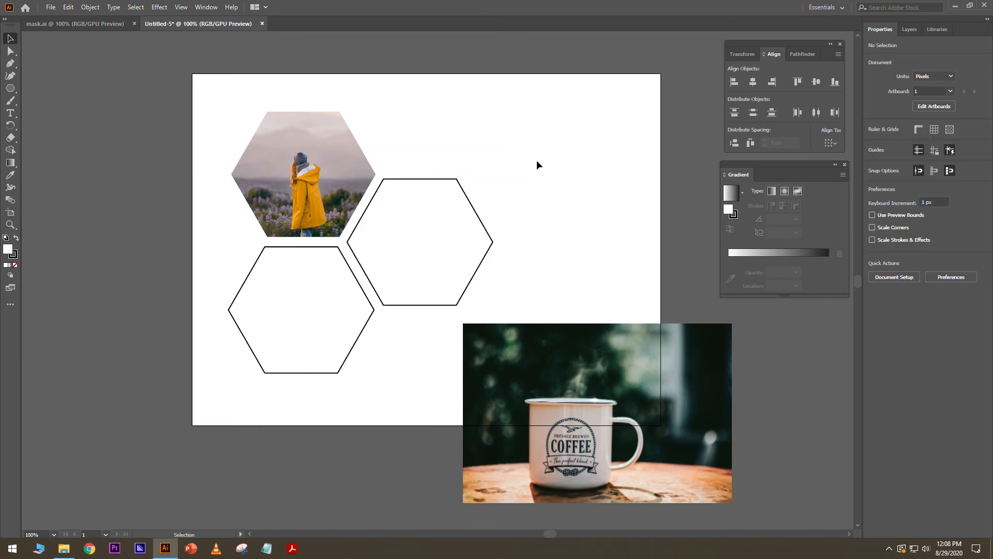
- Paste the vase photo onto Layer 2 behind the right hexagon, then select that hexagon
click(914, 33)
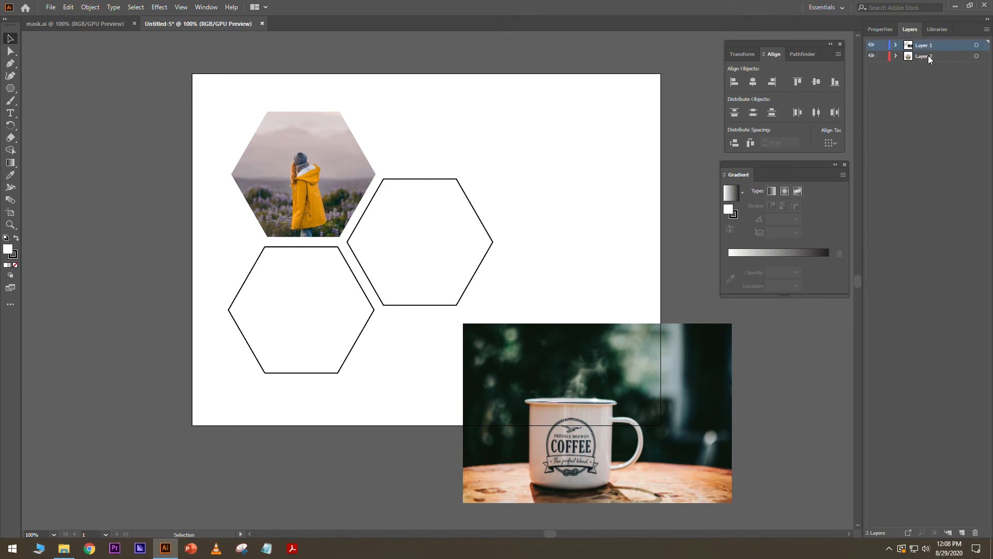
key(a)
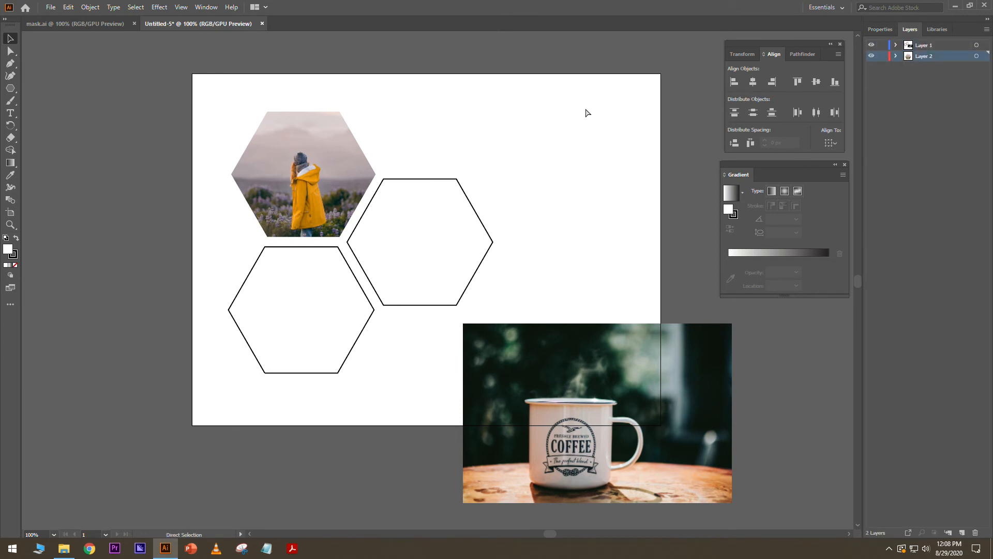
key(ctrl+v)
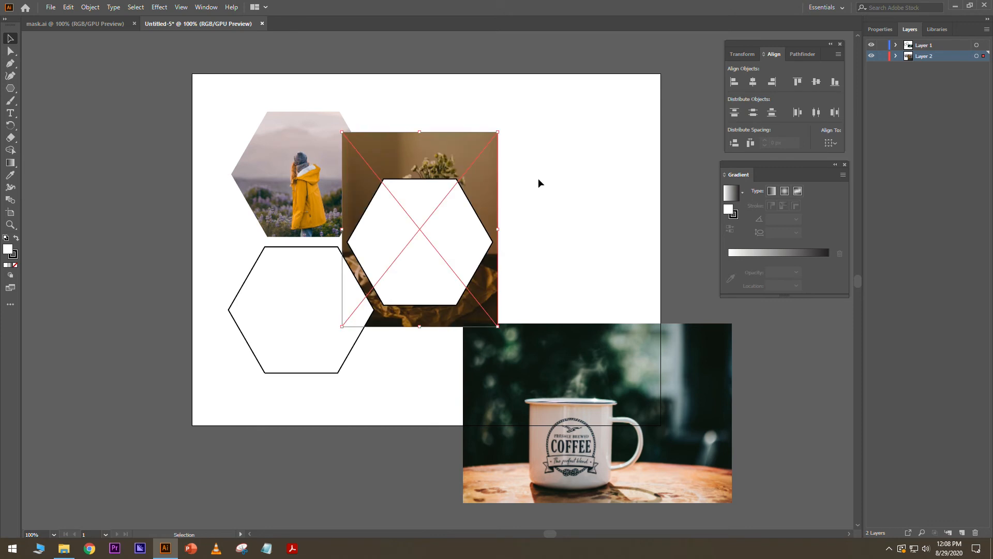
click(557, 166)
drag(496, 165, 483, 183)
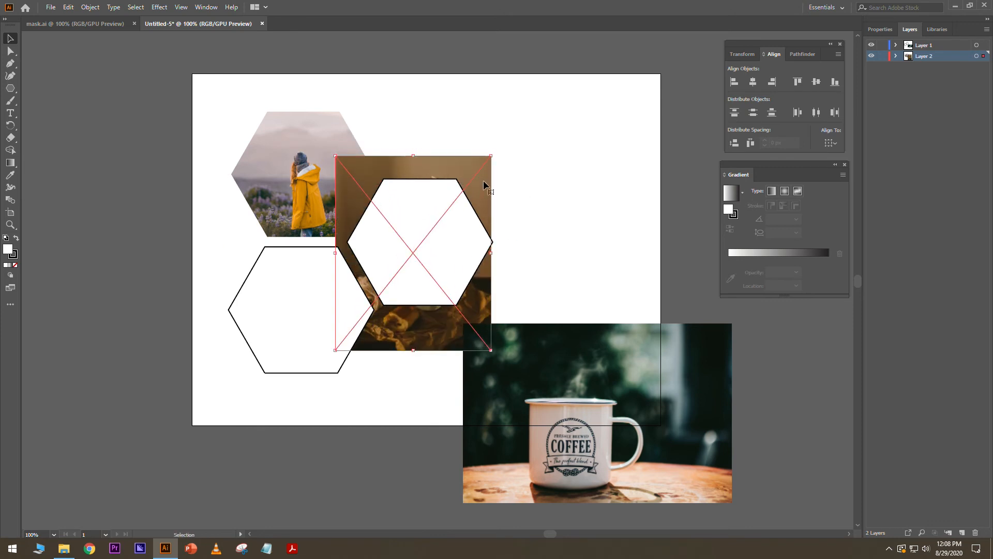
click(504, 243)
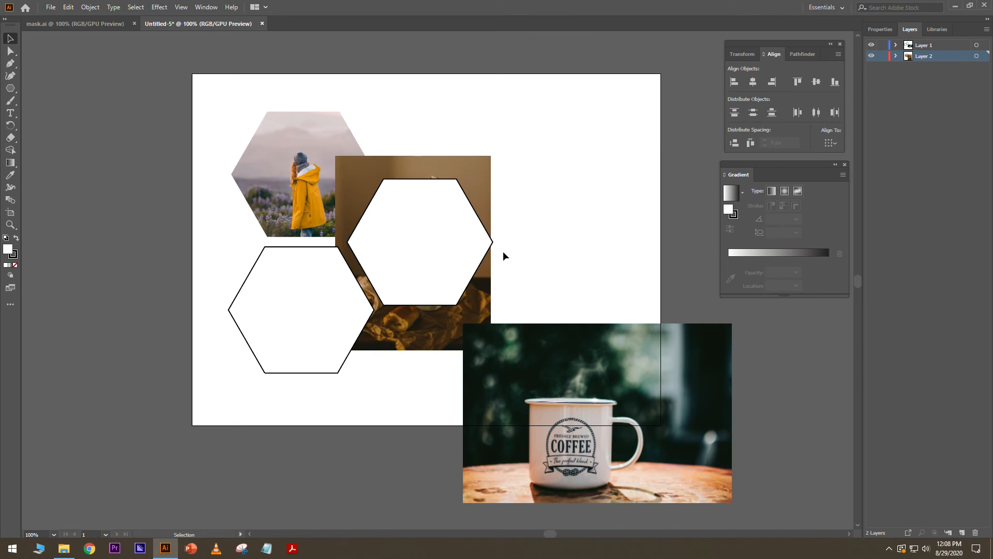
click(451, 201)
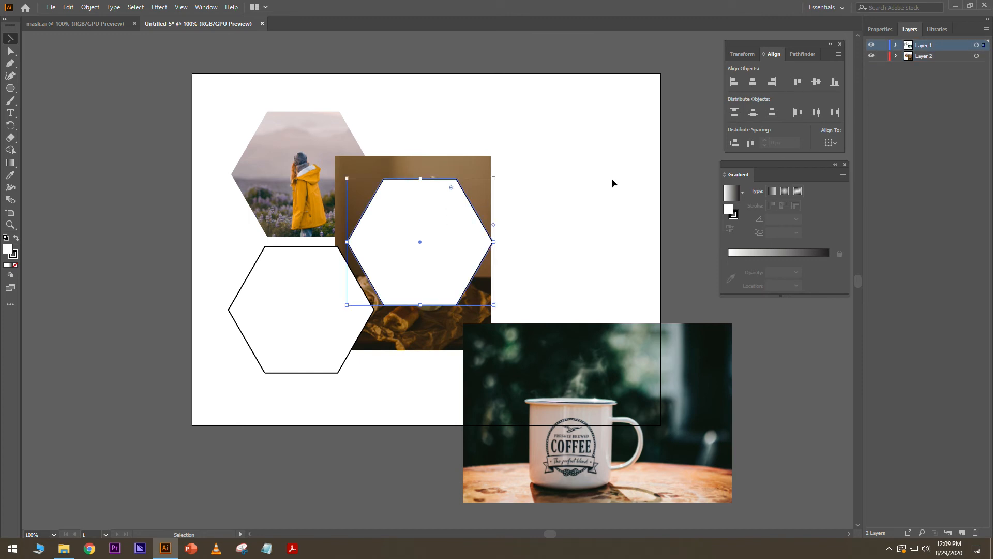
- Drop the right hexagon to 39% opacity and resize the vase photo to fit inside it
click(880, 29)
click(936, 173)
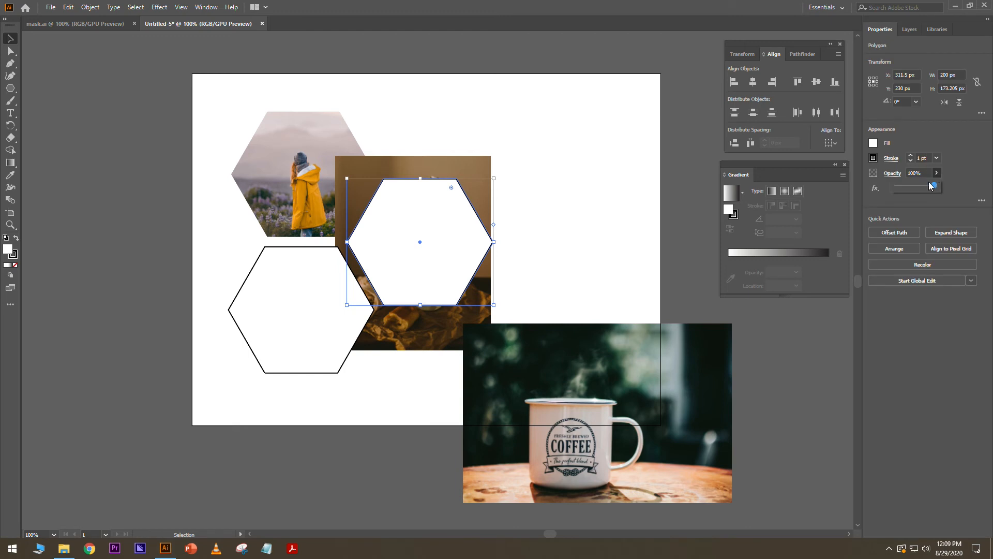
drag(932, 186, 913, 190)
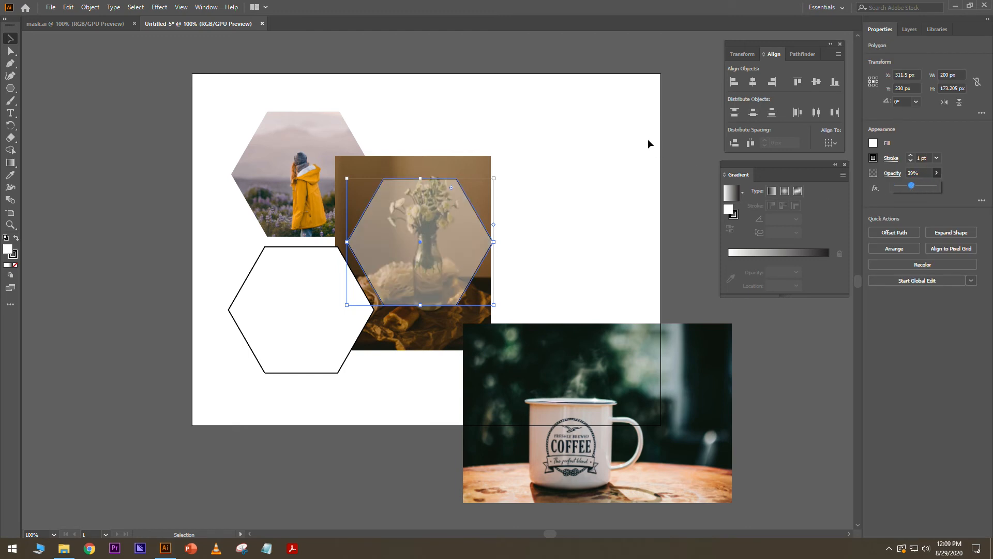
click(557, 182)
click(487, 168)
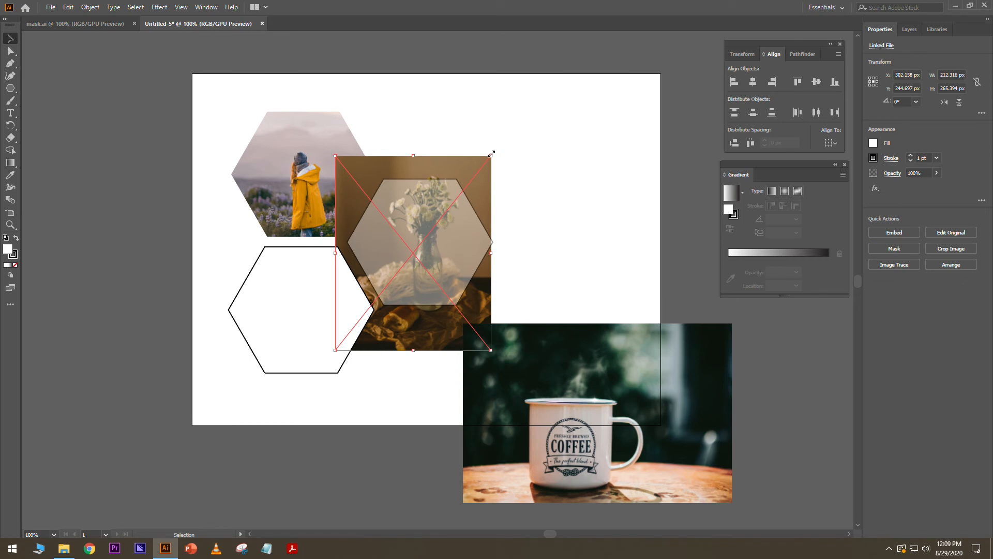
drag(490, 157, 486, 181)
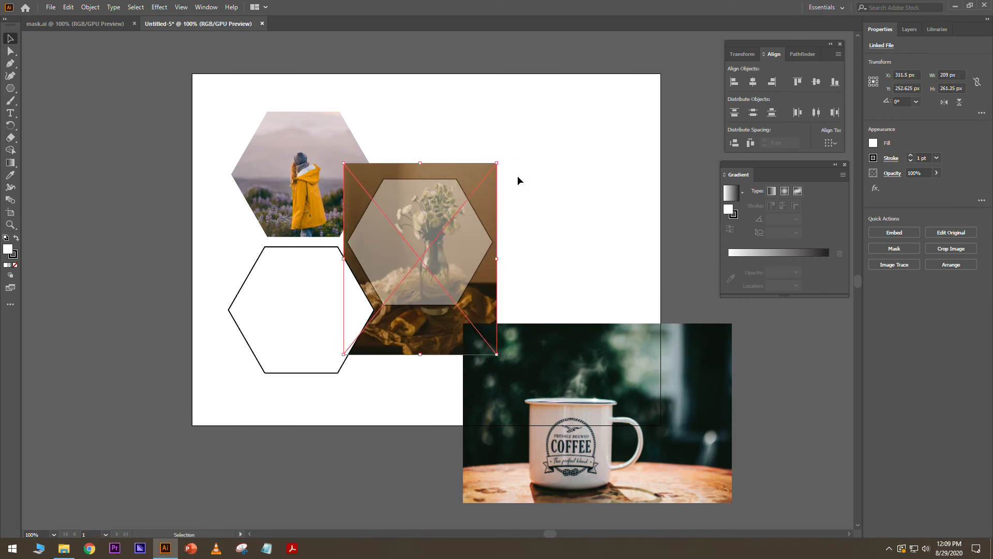
click(516, 218)
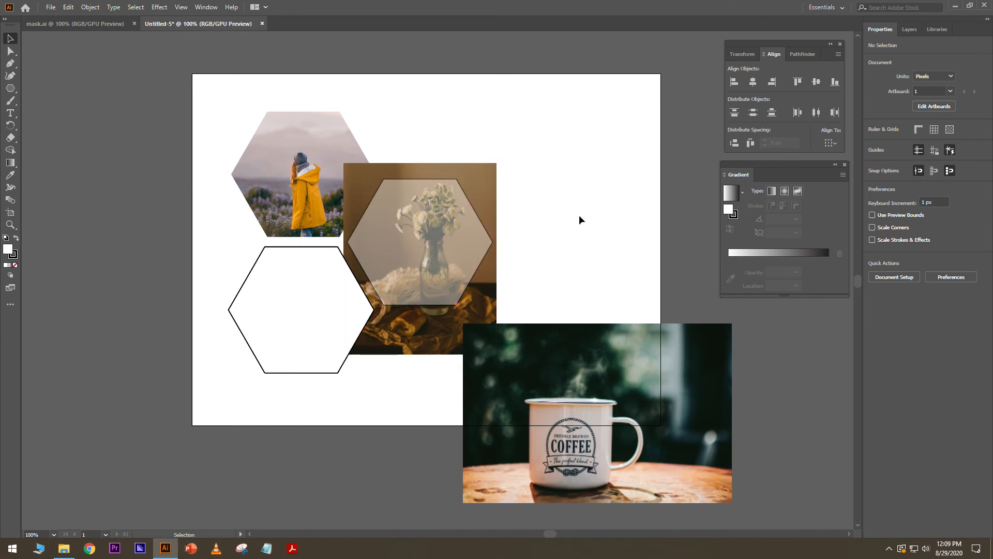
- Restore the right hexagon to 100% opacity
click(470, 231)
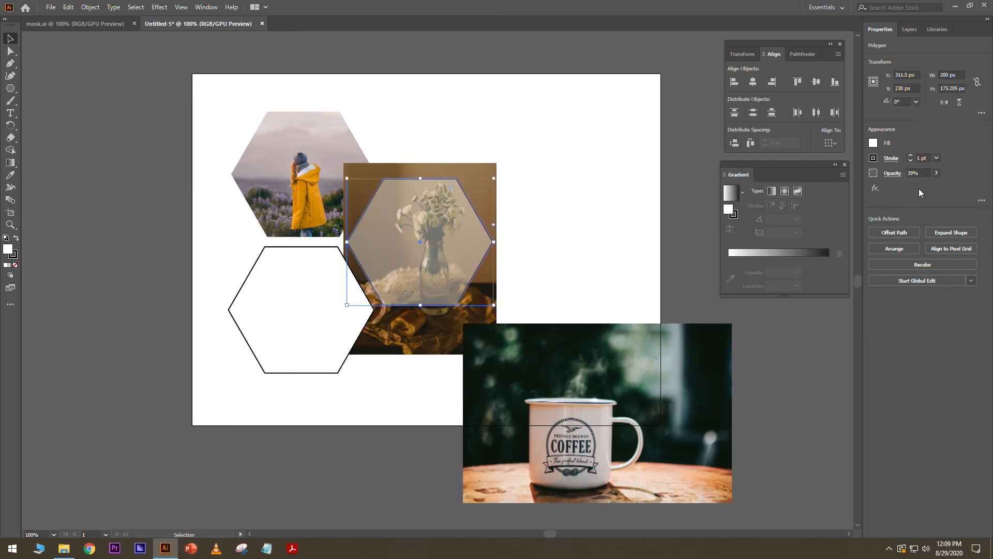
click(936, 173)
drag(911, 186, 965, 190)
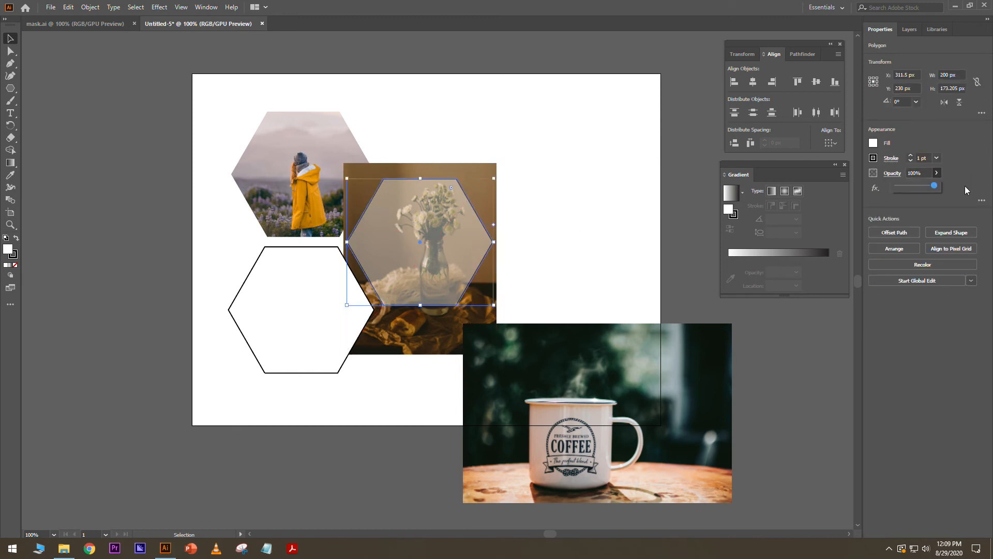
click(587, 189)
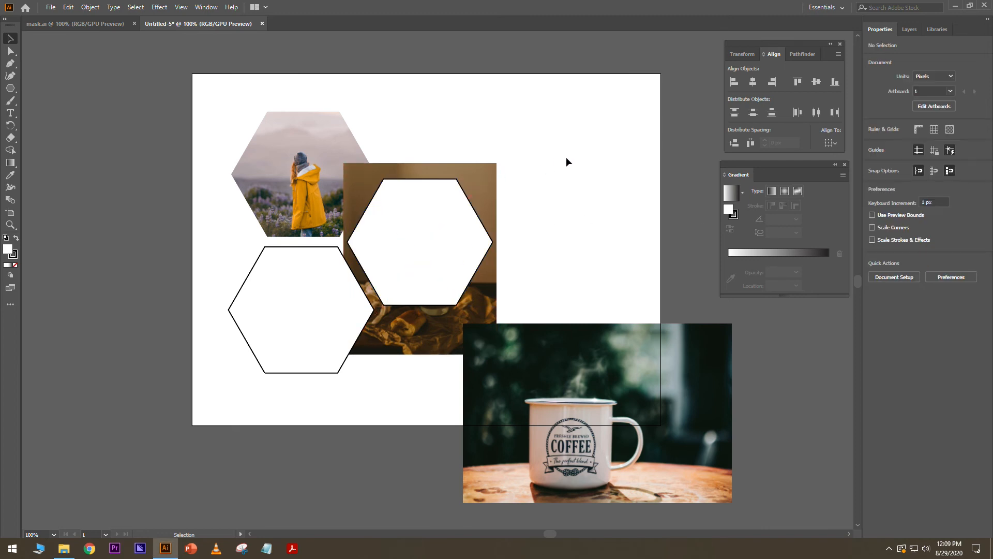
- Mask the vase photo with the white hexagon via Make Mask, then move the coffee photo onto the artboard
click(489, 167)
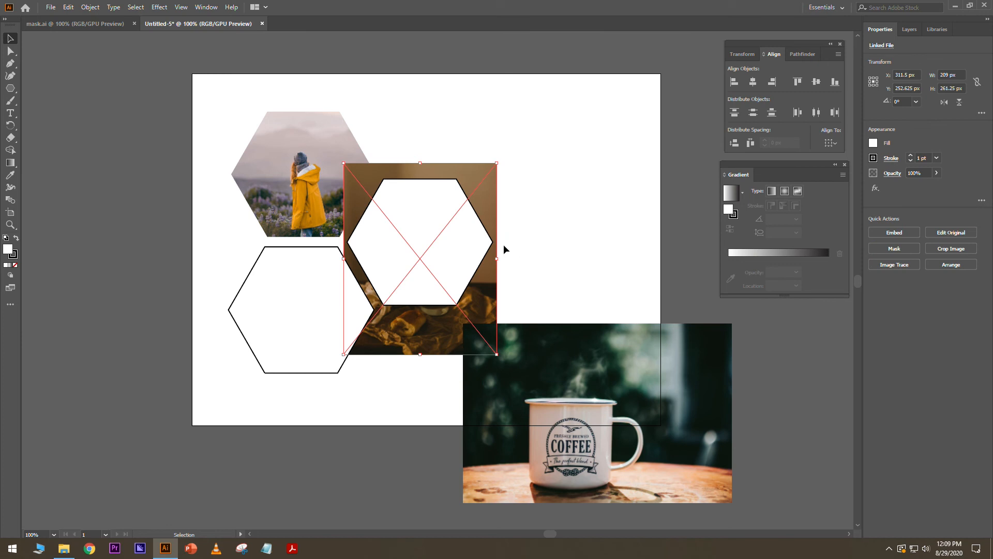
shift+click(481, 231)
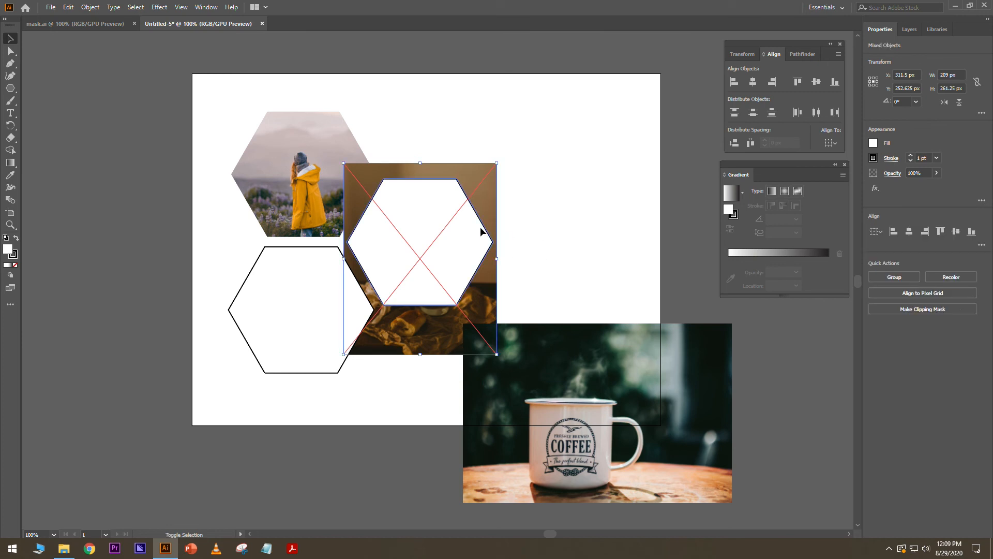
click(893, 173)
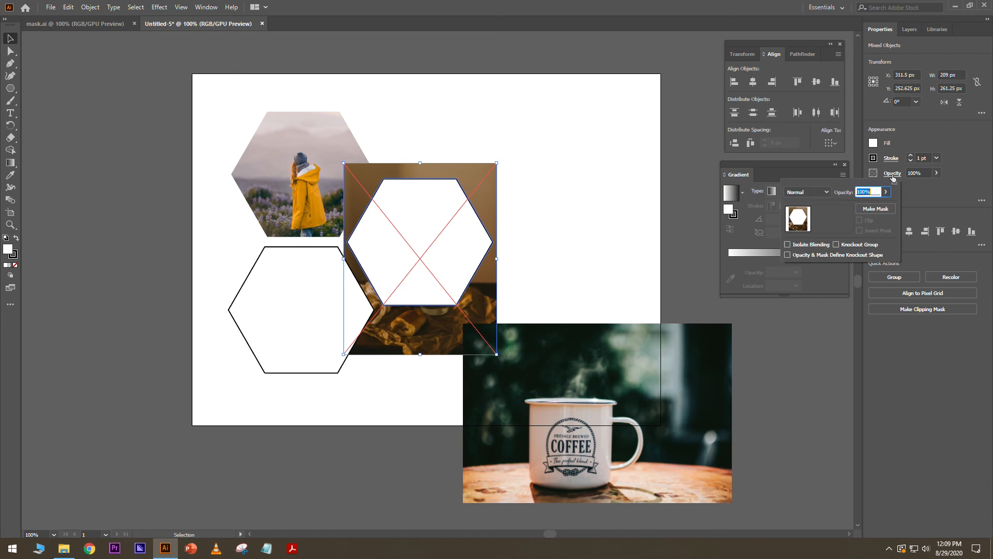
click(874, 209)
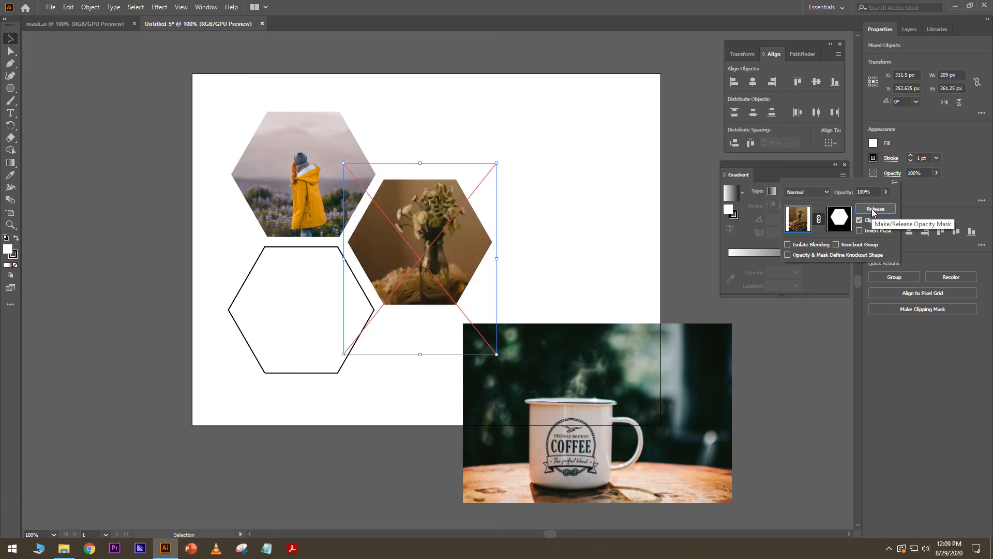
click(592, 145)
drag(633, 433, 550, 359)
- Shrink the coffee photo and position it over the lower-left hexagon
drag(649, 249, 604, 277)
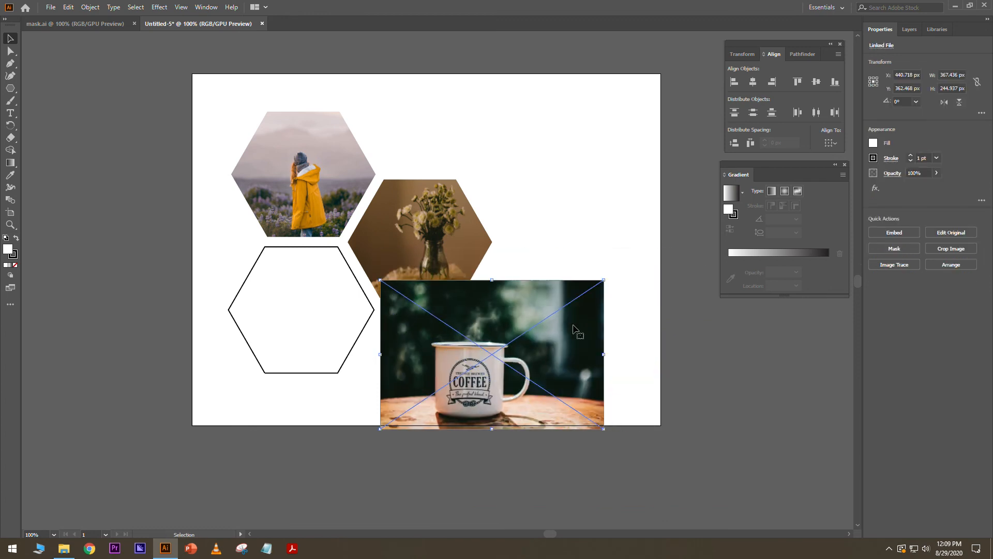
drag(576, 324, 398, 280)
right_click(388, 299)
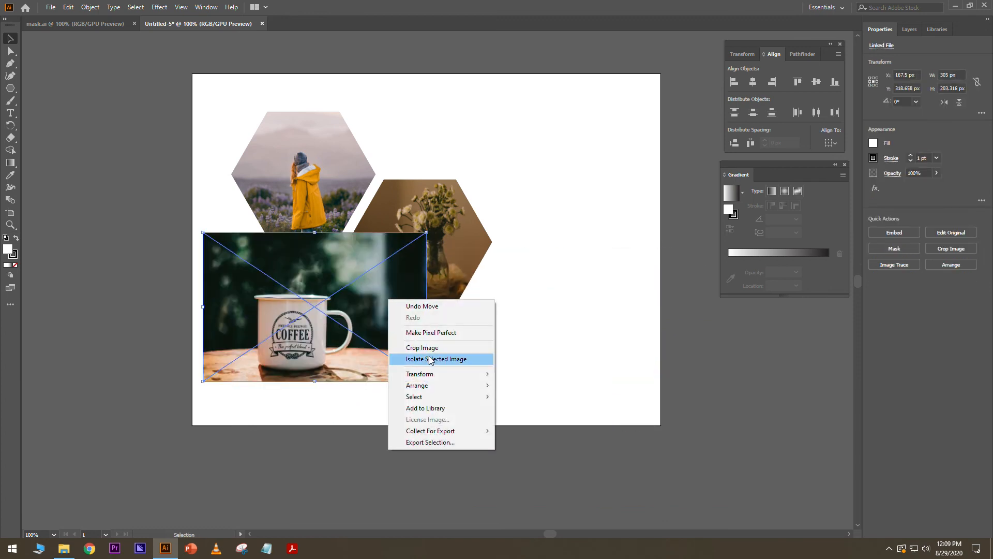
click(504, 348)
click(325, 317)
- Place the coffee photo behind the lower-left hexagon on Layer 2, centered under it
key(Delete)
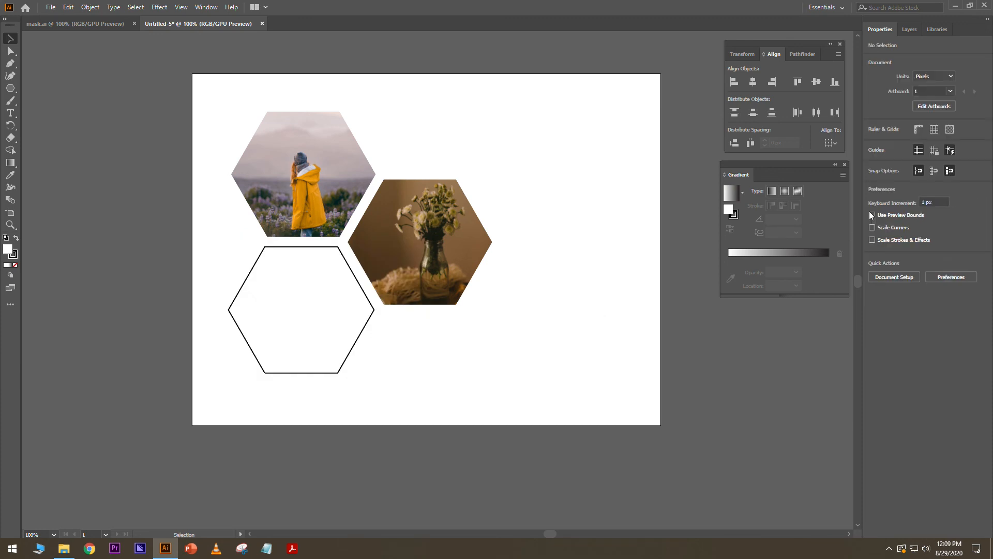
click(910, 30)
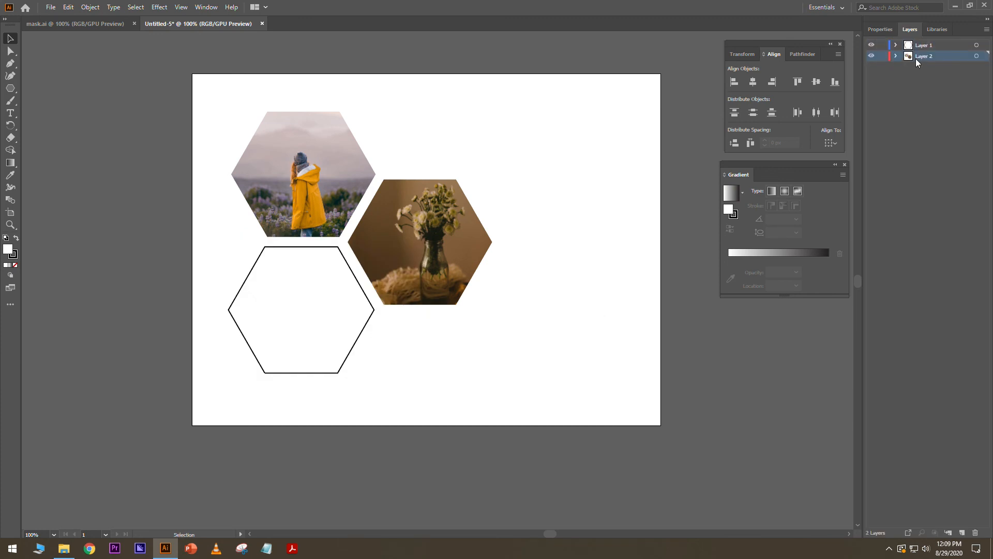
key(ctrl+z)
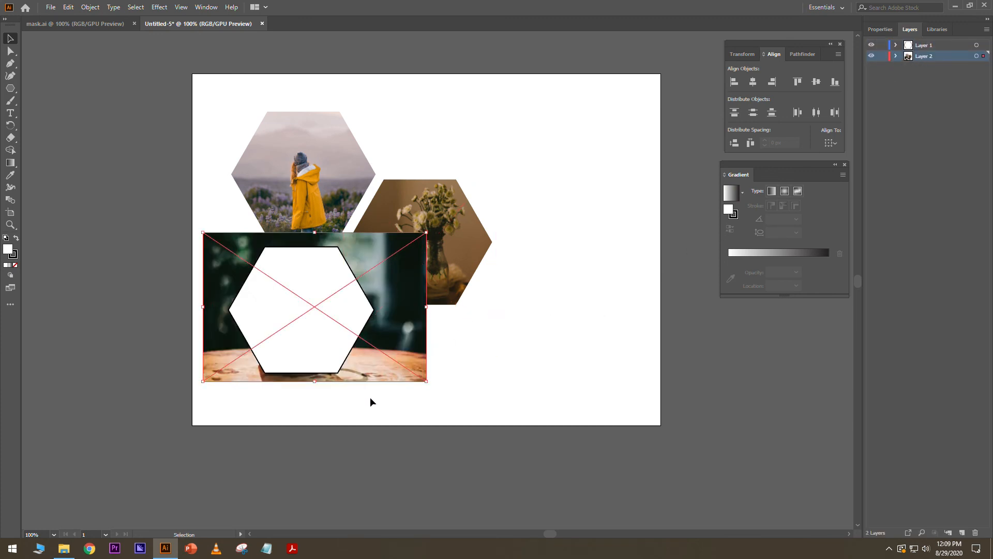
drag(396, 381, 400, 372)
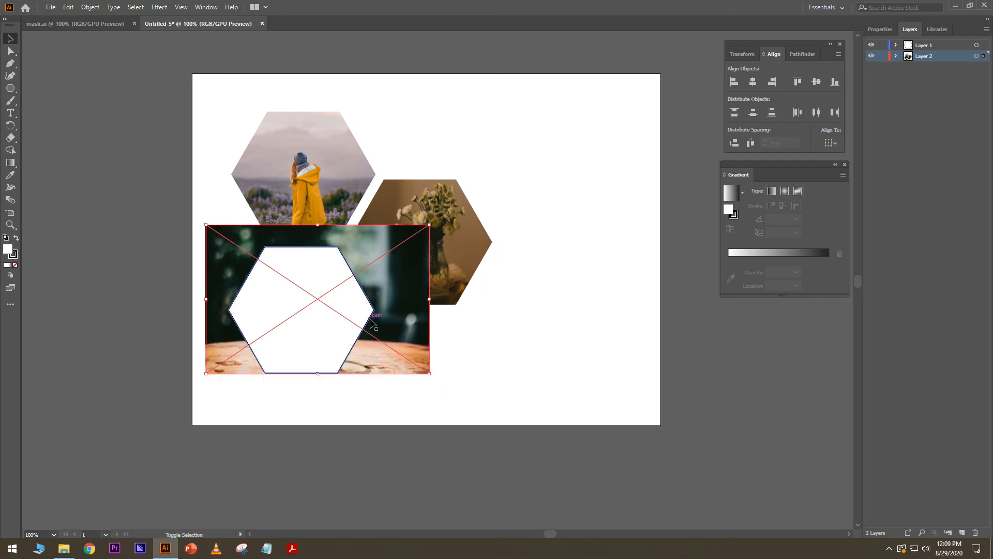
- Select the coffee photo with the lower-left hexagon and apply Make Mask in Transparency
shift+click(355, 308)
click(880, 29)
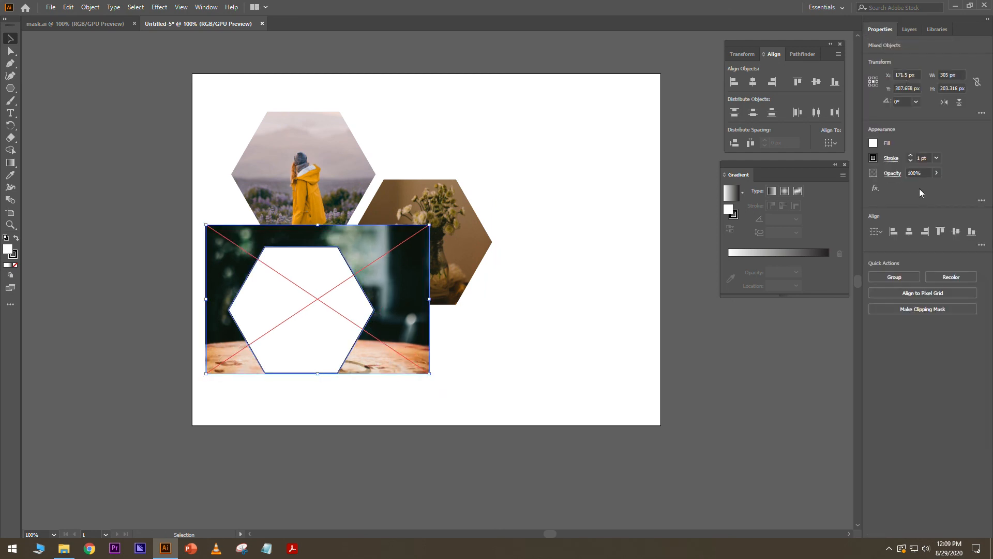
click(902, 174)
click(876, 210)
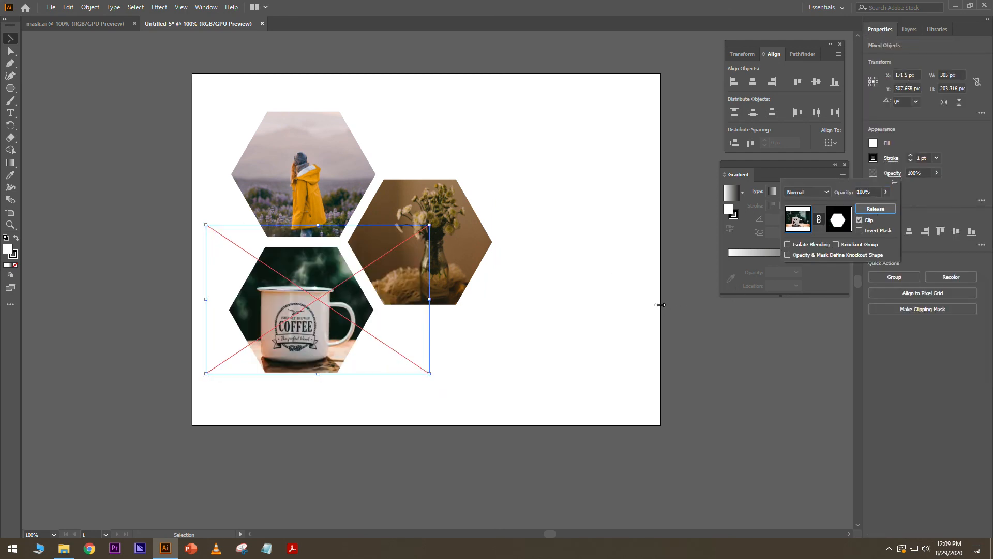
click(584, 177)
click(564, 138)
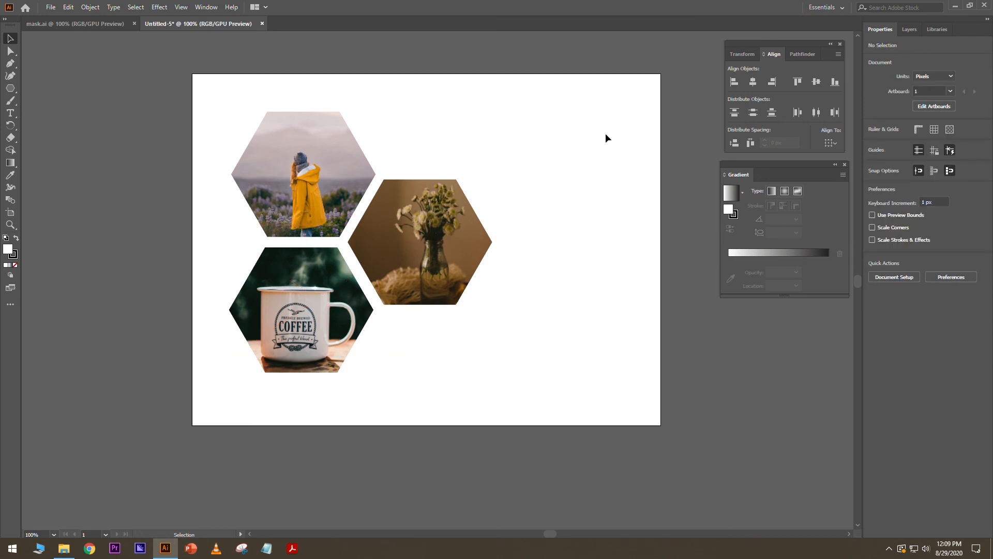